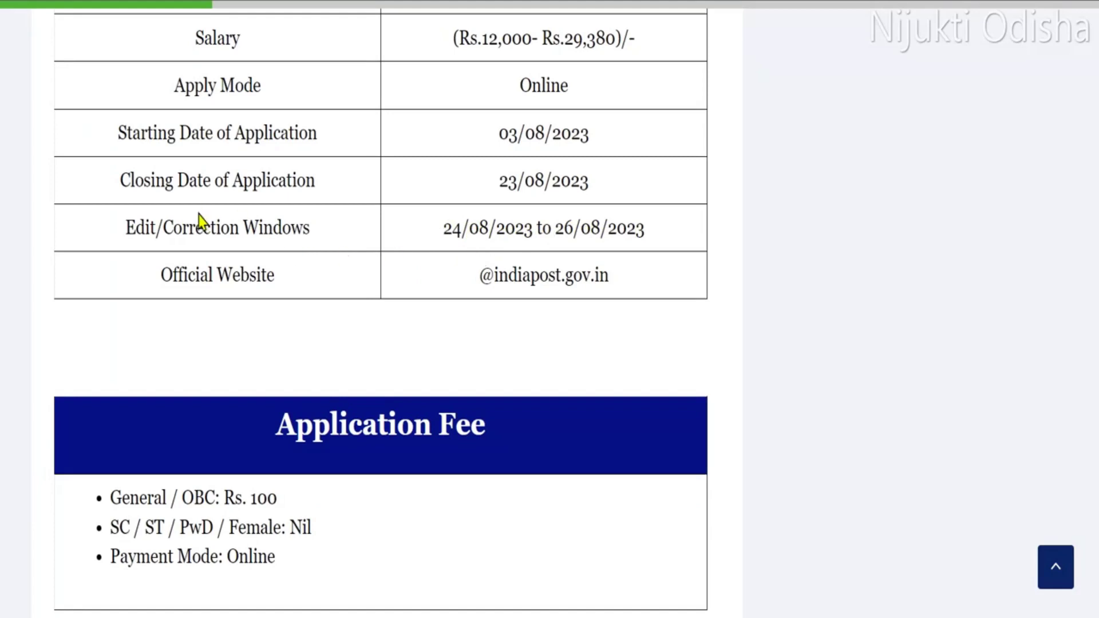
Examine the India Post GDS recruitment page's application fee, age limit, qualifications, state vacancies, application instructions and important links.
scroll(535, 227, "down", 5)
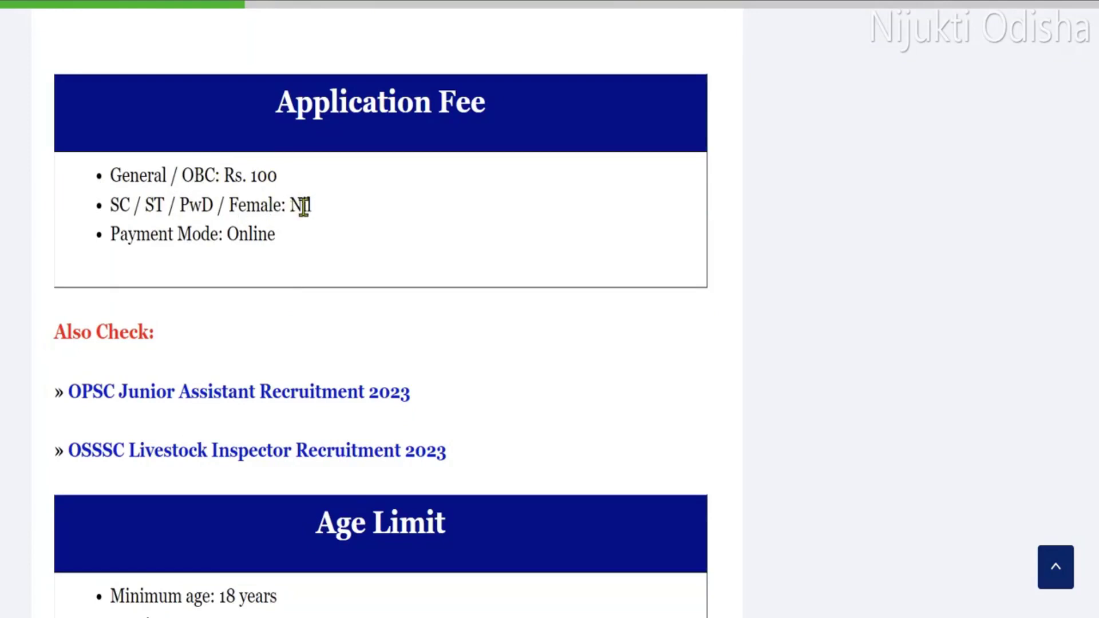
scroll(289, 318, "down", 3)
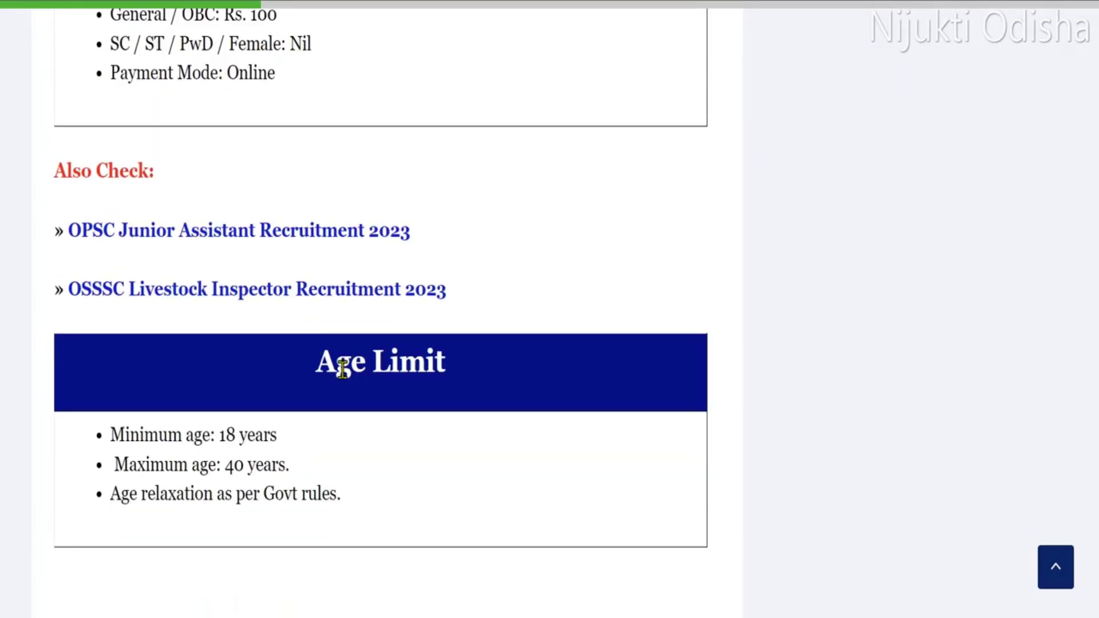
scroll(343, 369, "down", 3)
scroll(295, 338, "down", 12)
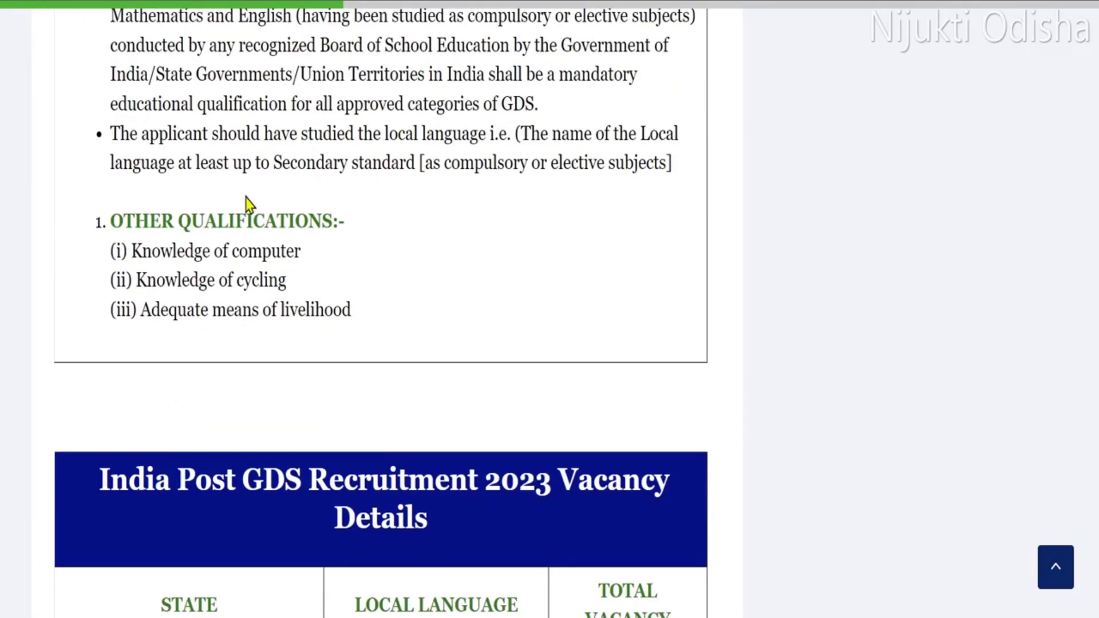
scroll(247, 203, "down", 12)
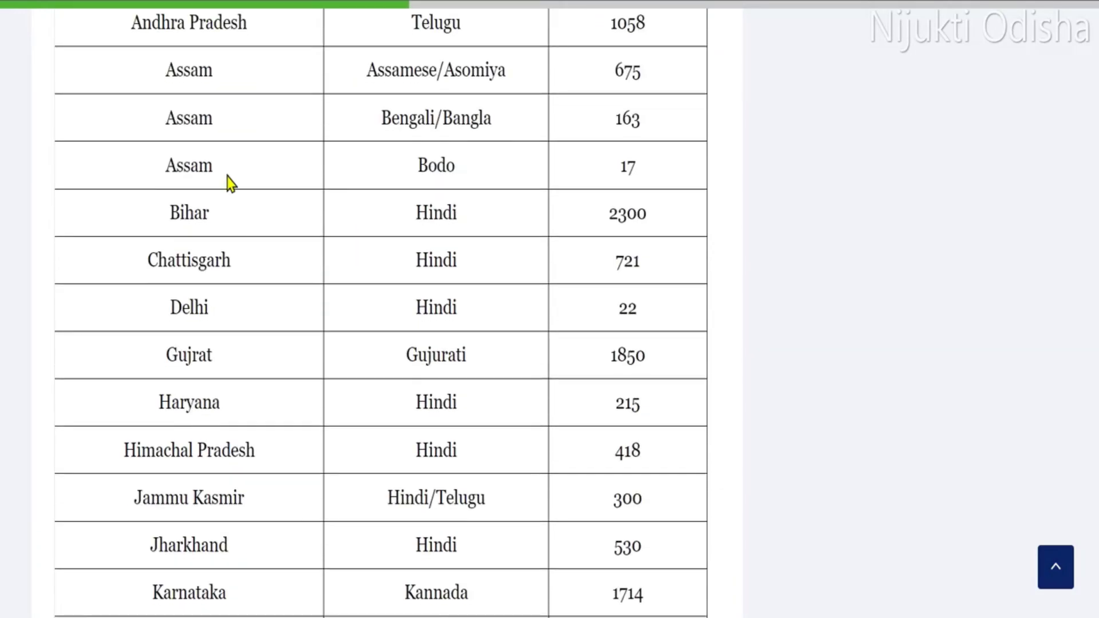
scroll(220, 91, "down", 20)
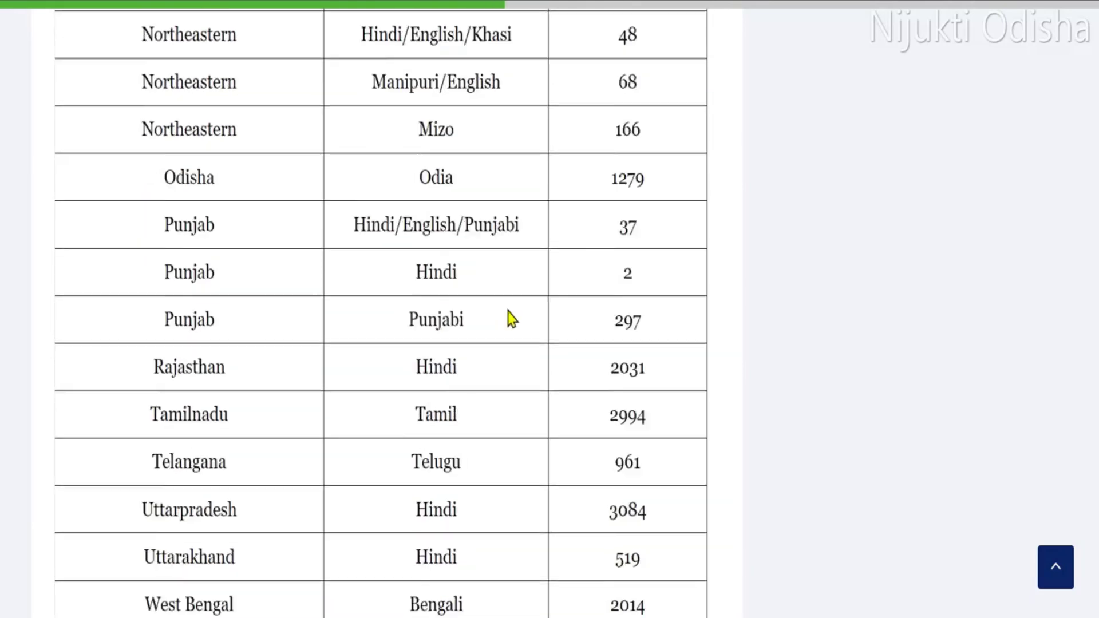
scroll(489, 341, "down", 15)
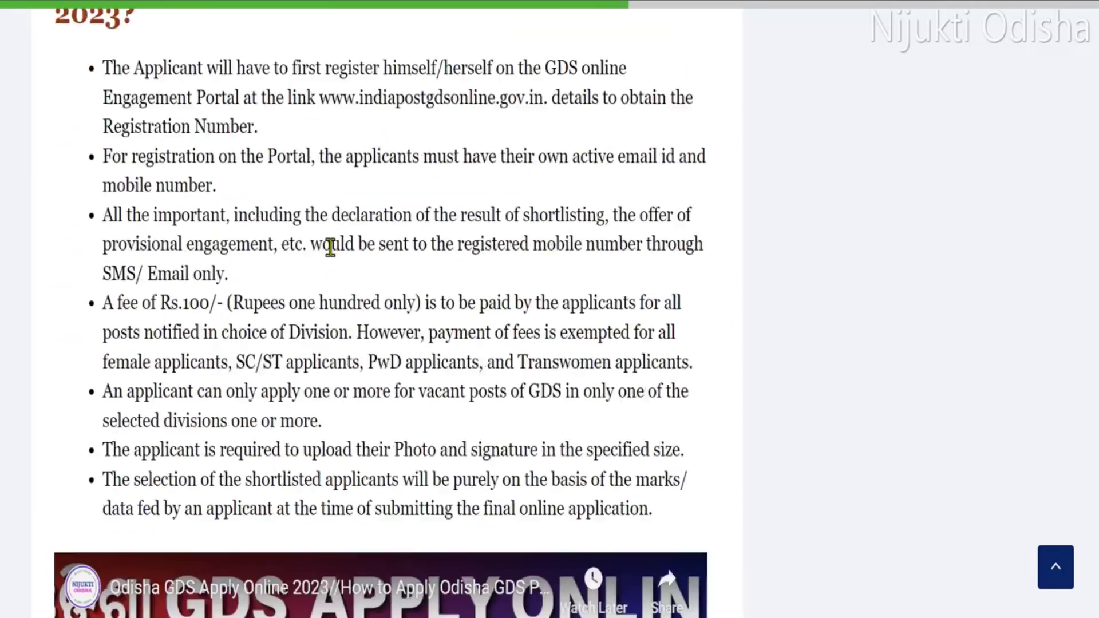
scroll(388, 230, "up", 6)
scroll(418, 135, "down", 18)
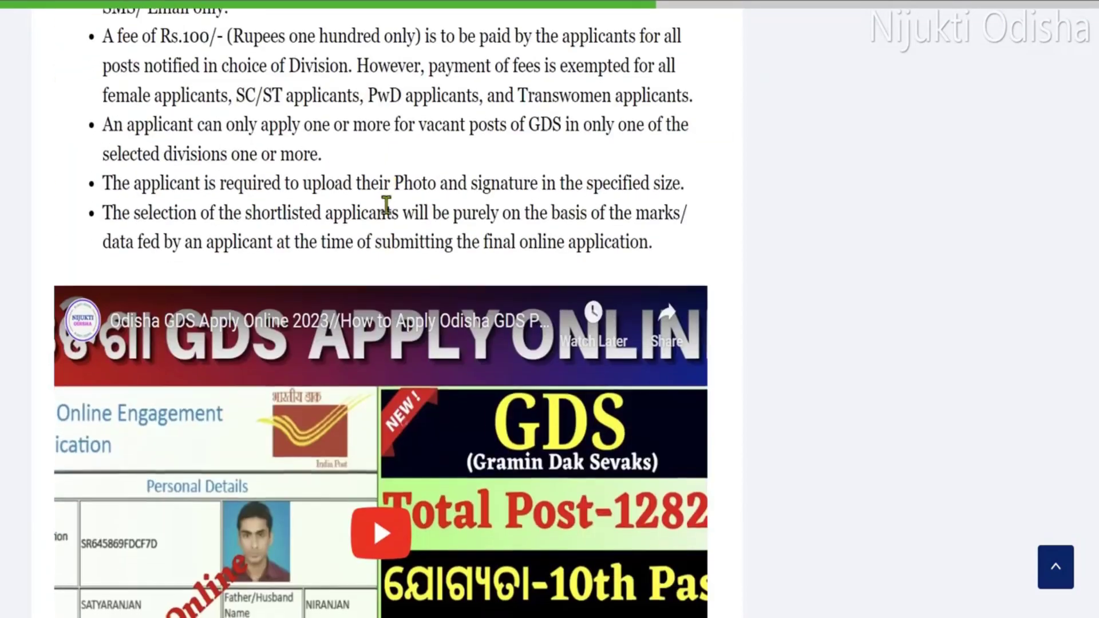
scroll(384, 235, "down", 3)
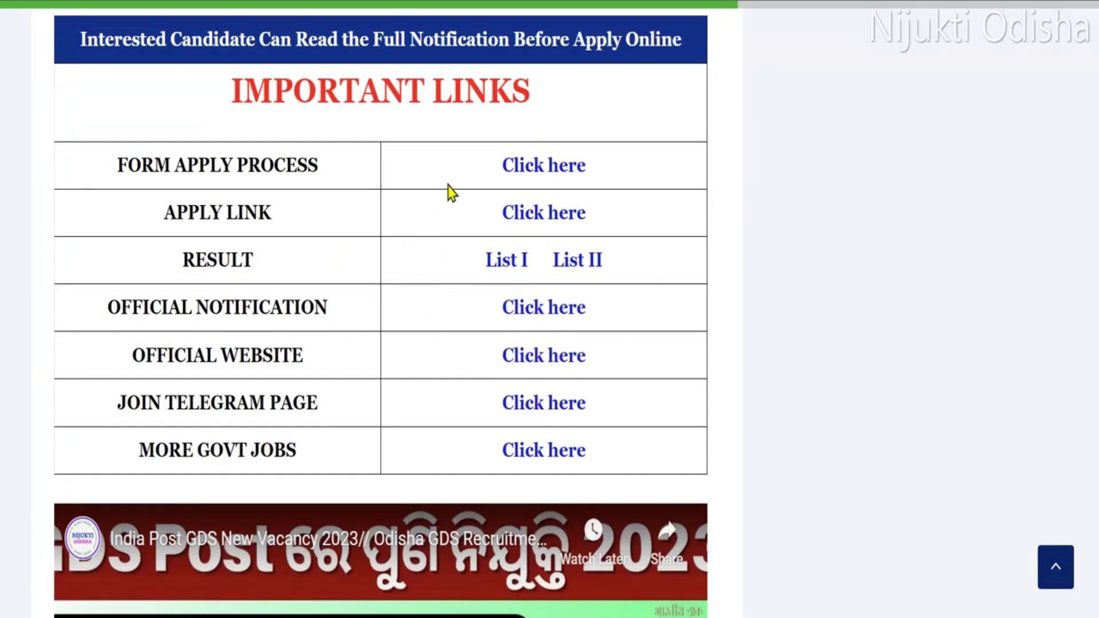
Follow the article's apply link to the GDS Online Engagement portal and open the Stage 1 registration form.
left_click(540, 218)
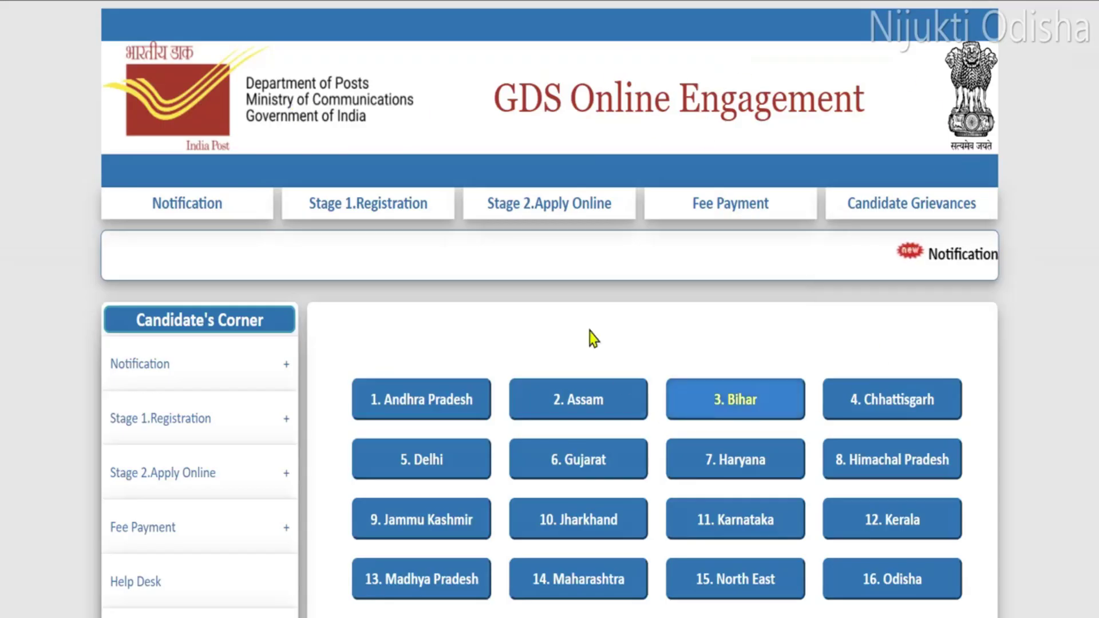
mouse_move(298, 225)
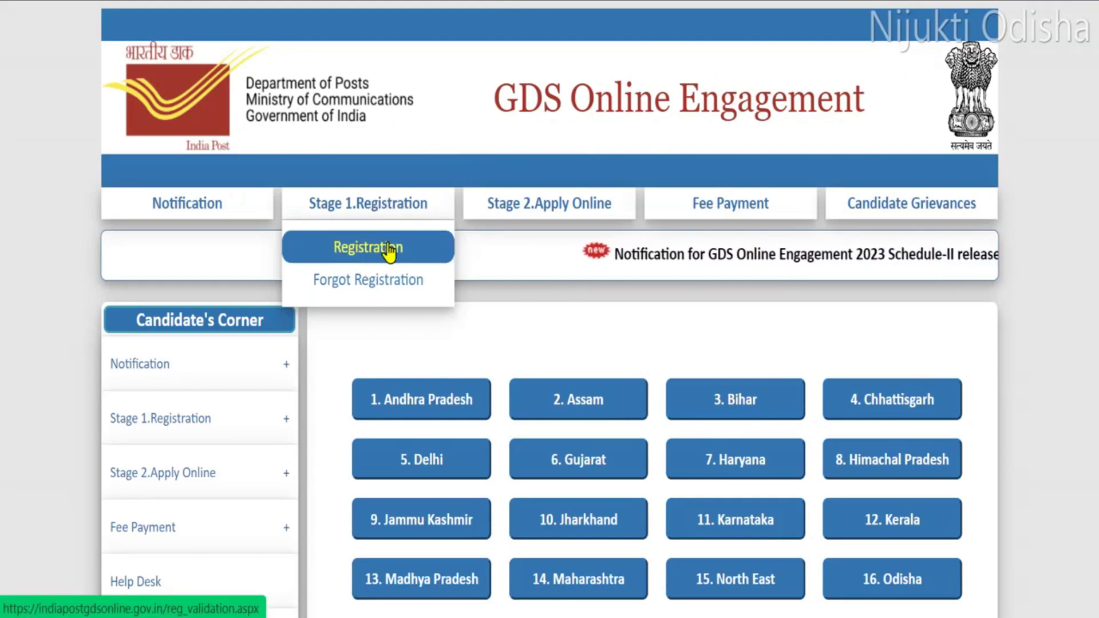
left_click(391, 249)
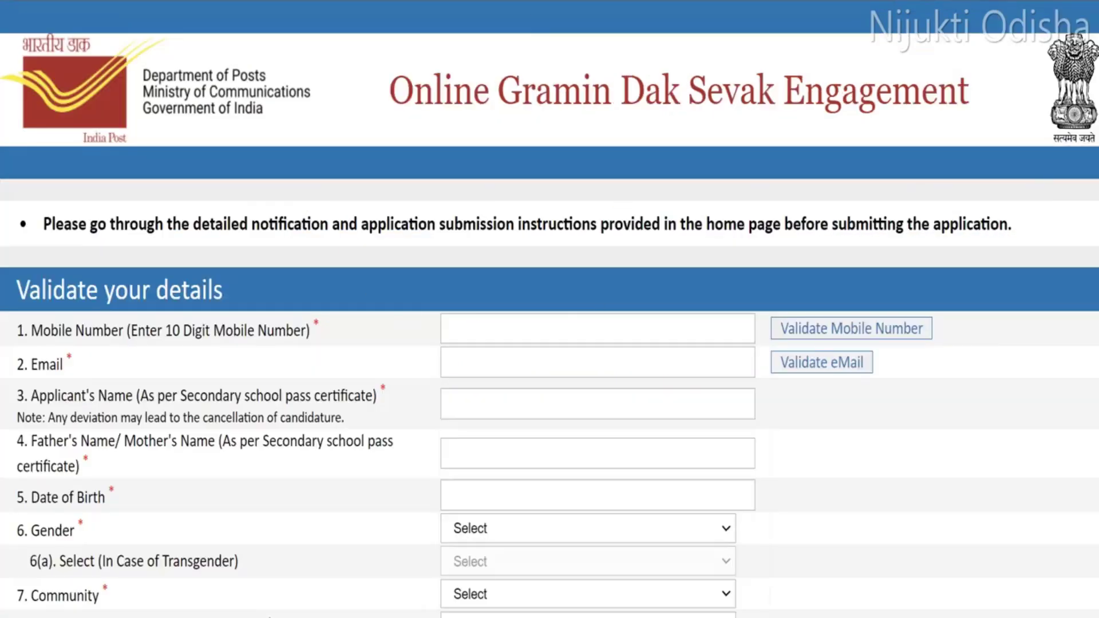
Enter the applicant's date of birth in the validation details by choosing its month, year and day.
scroll(172, 357, "down", 3)
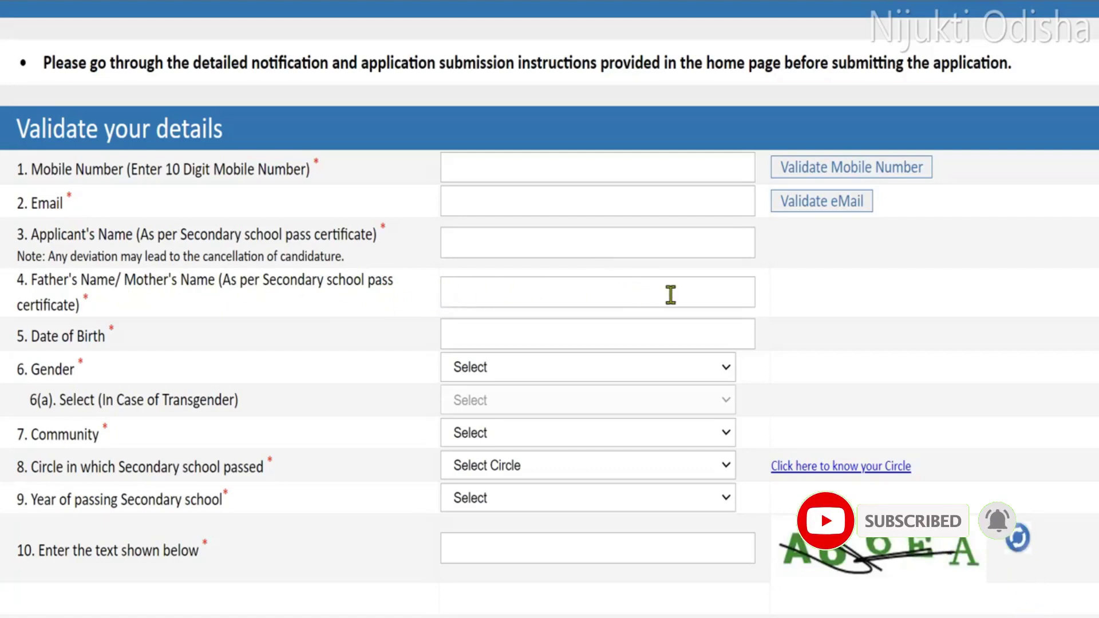
left_click(489, 336)
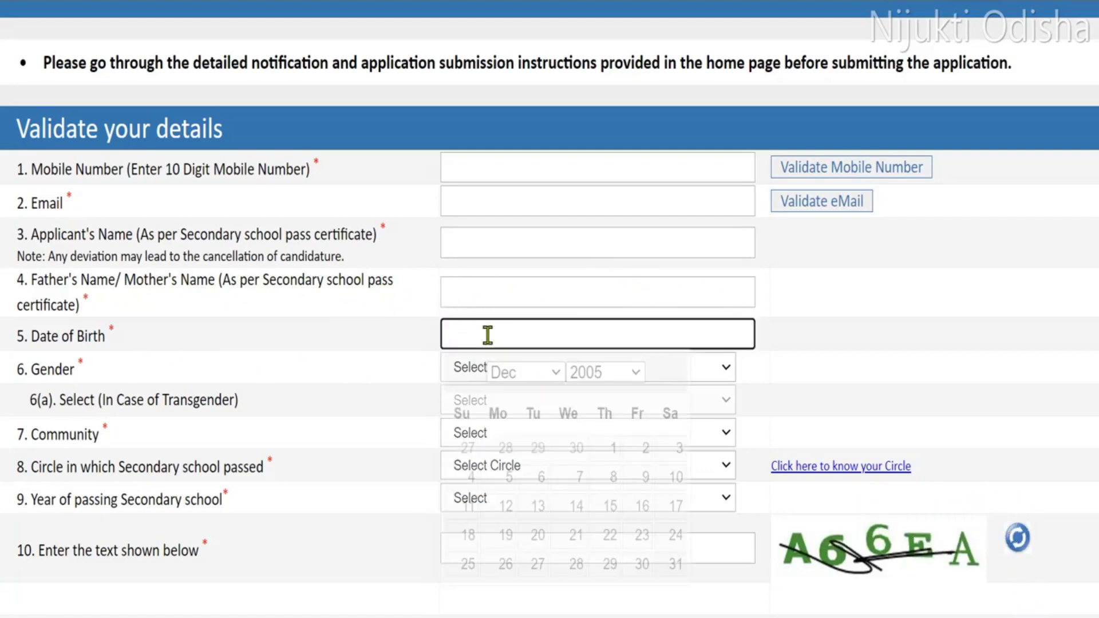
left_click(553, 373)
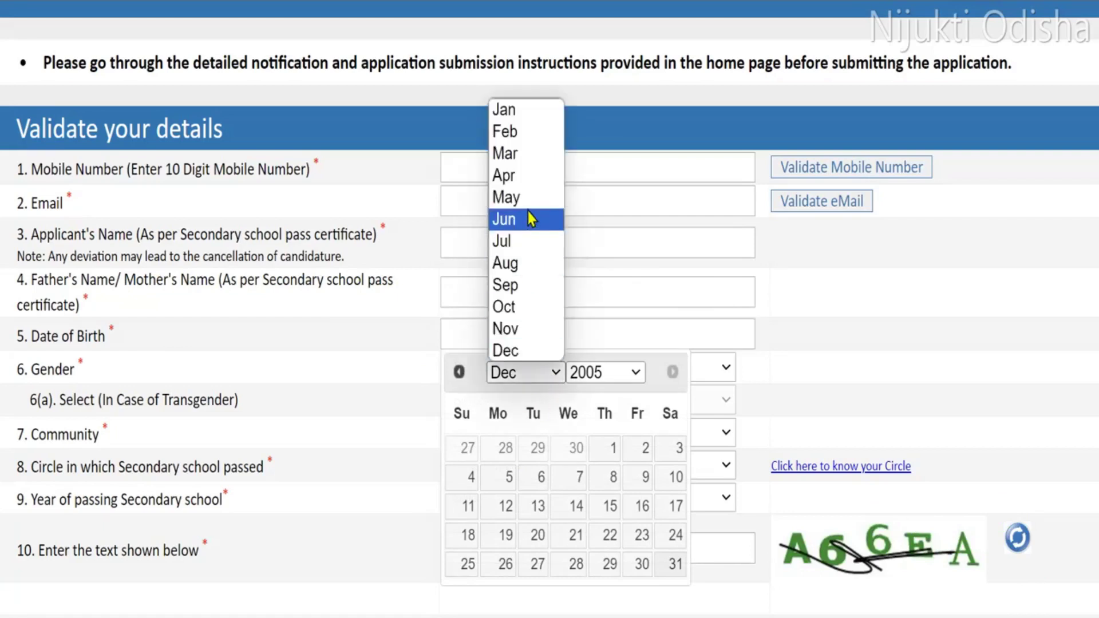
left_click(504, 196)
left_click(604, 373)
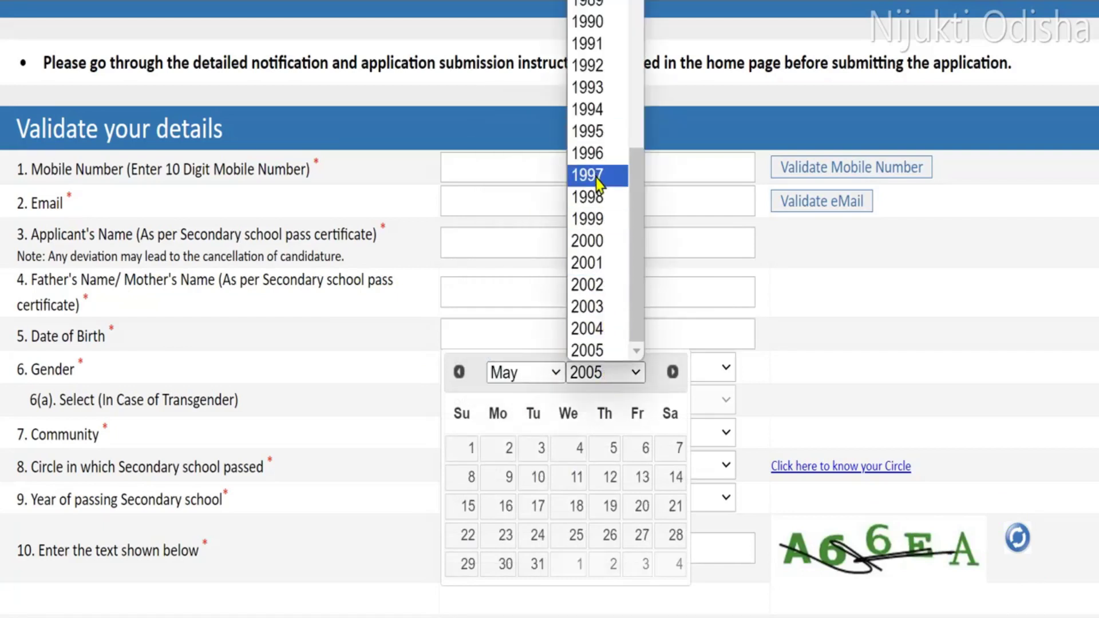
left_click(600, 133)
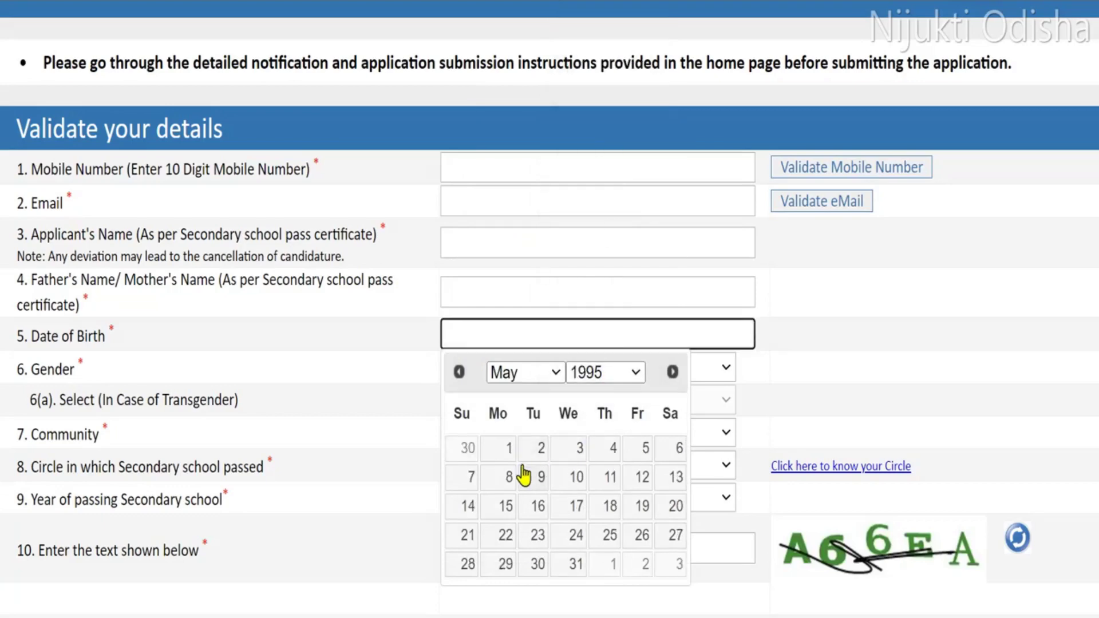
left_click(472, 481)
Set the applicant's gender to Male and the community to OBC.
scroll(802, 410, "down", 3)
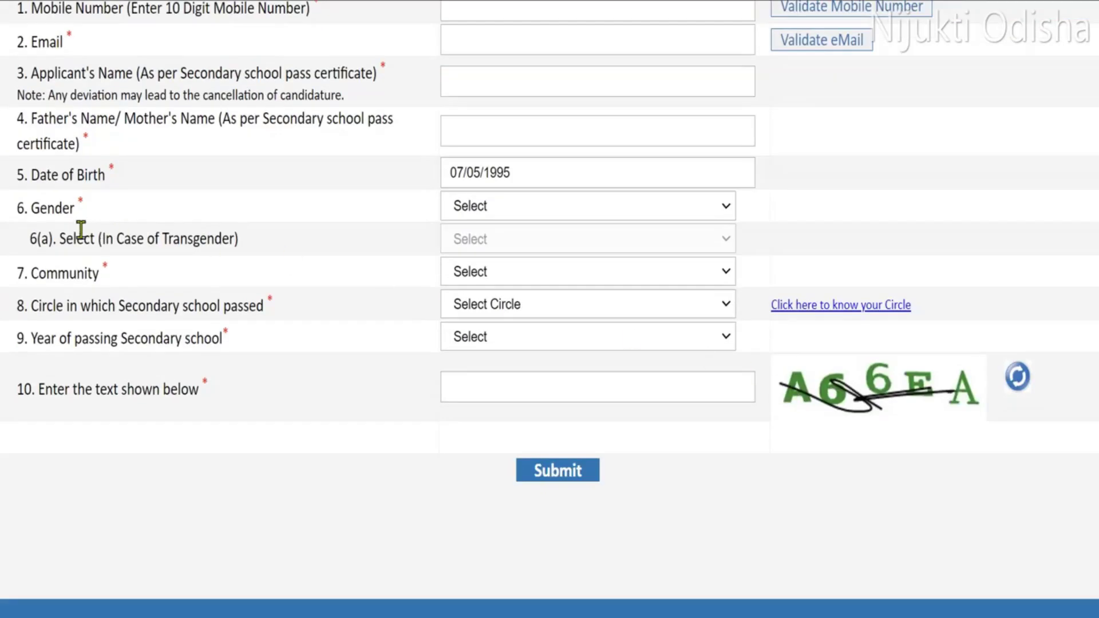
left_click(522, 211)
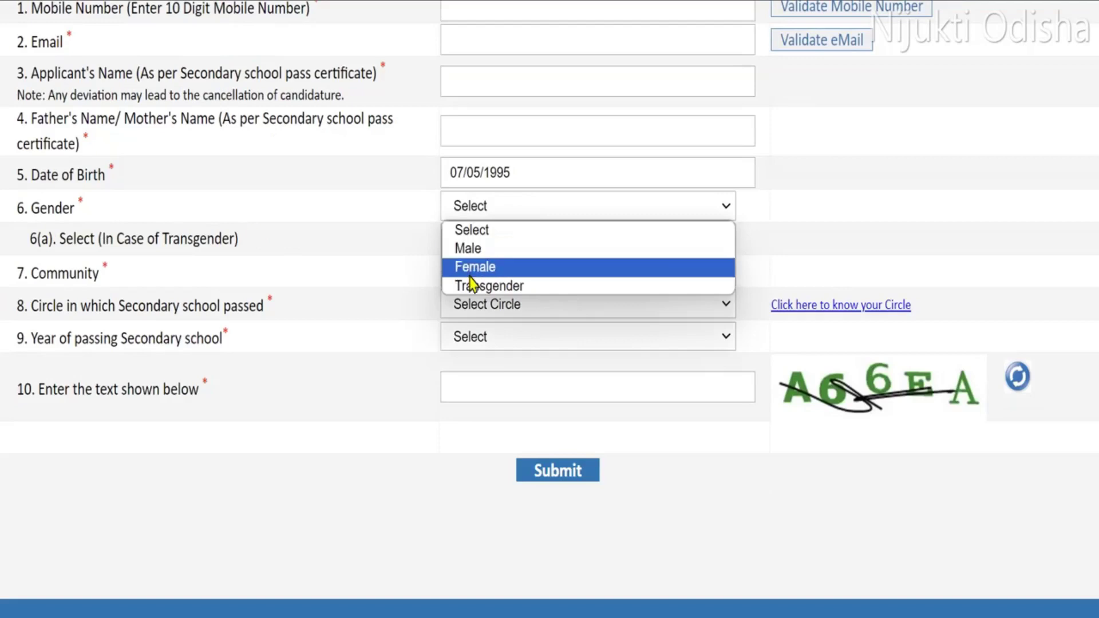
left_click(472, 250)
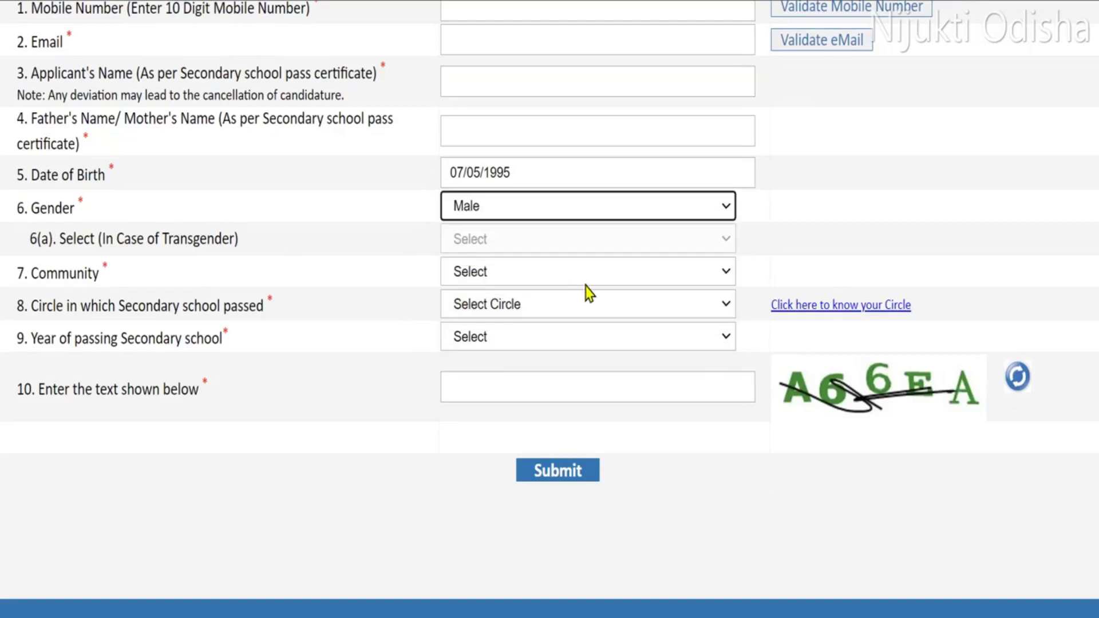
left_click(536, 281)
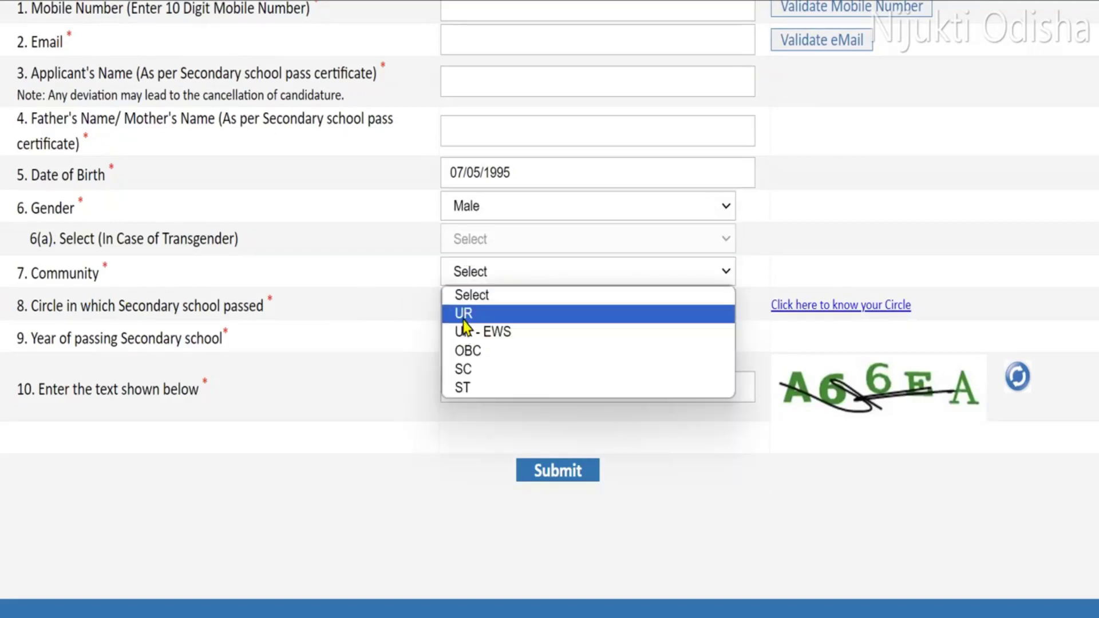
left_click(485, 357)
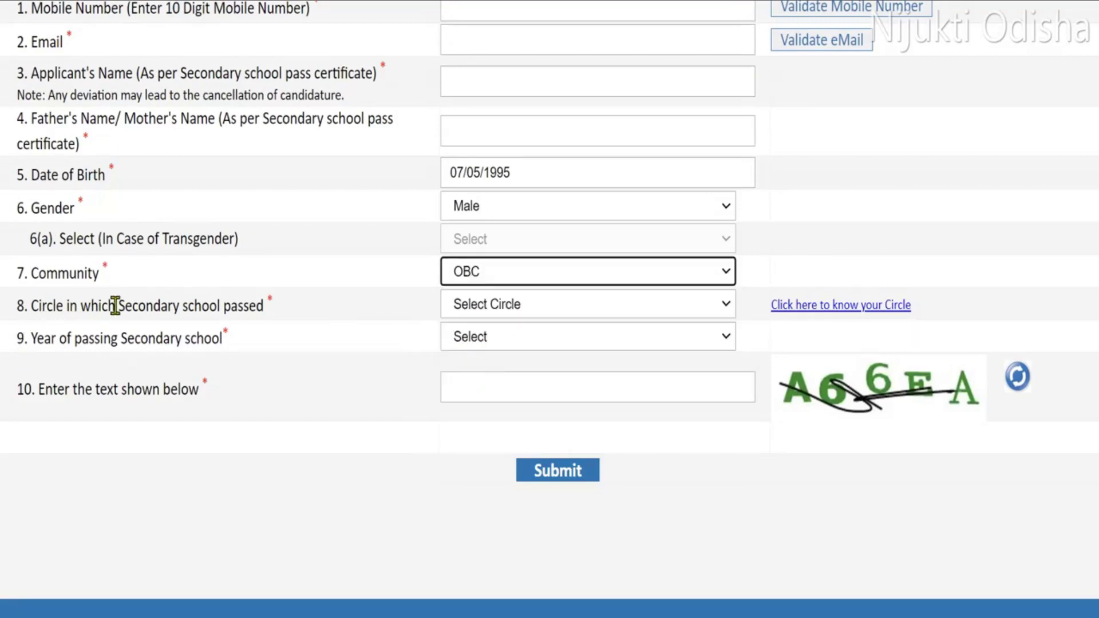
Choose Odisha as the circle in which secondary school was passed.
left_click(582, 315)
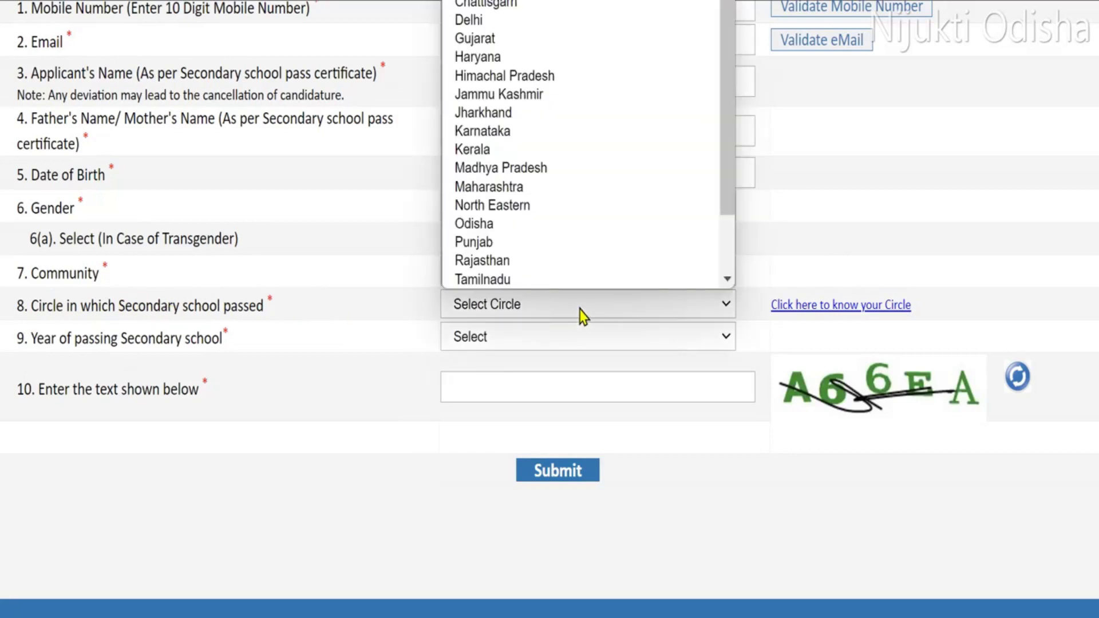
scroll(735, 131, "down", 1)
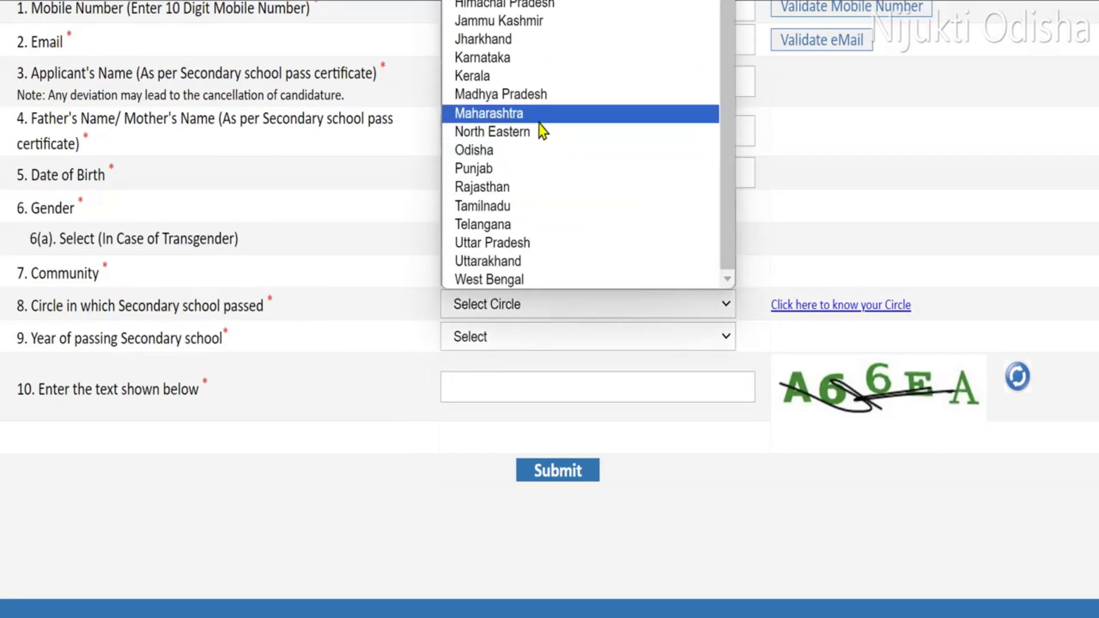
left_click(517, 151)
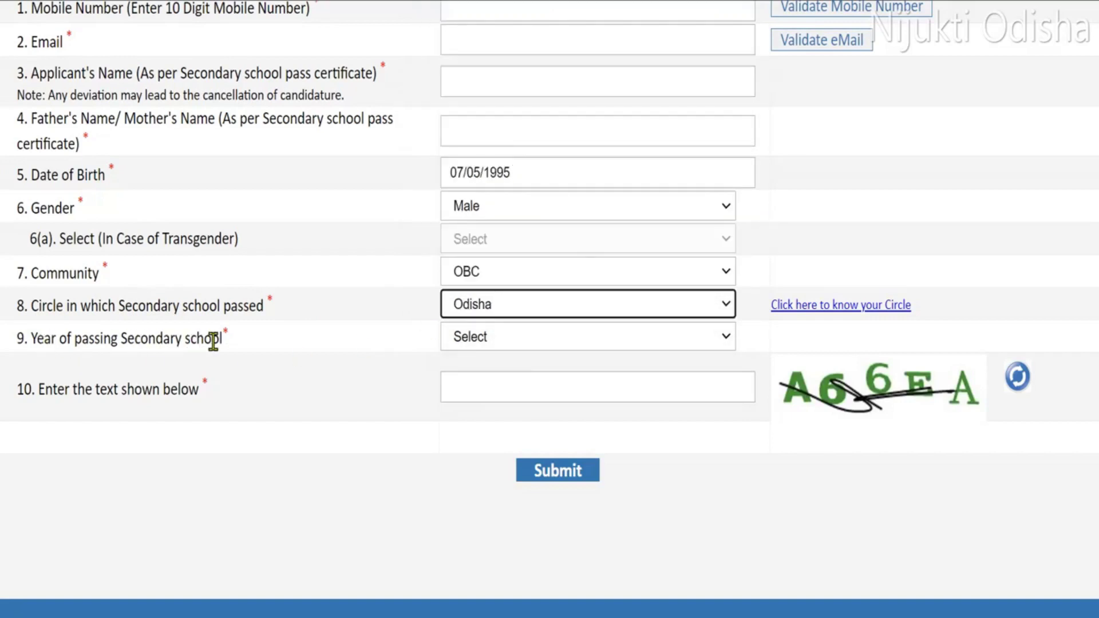
Set the year of passing secondary school to 2014 and submit the validation details.
left_click(502, 349)
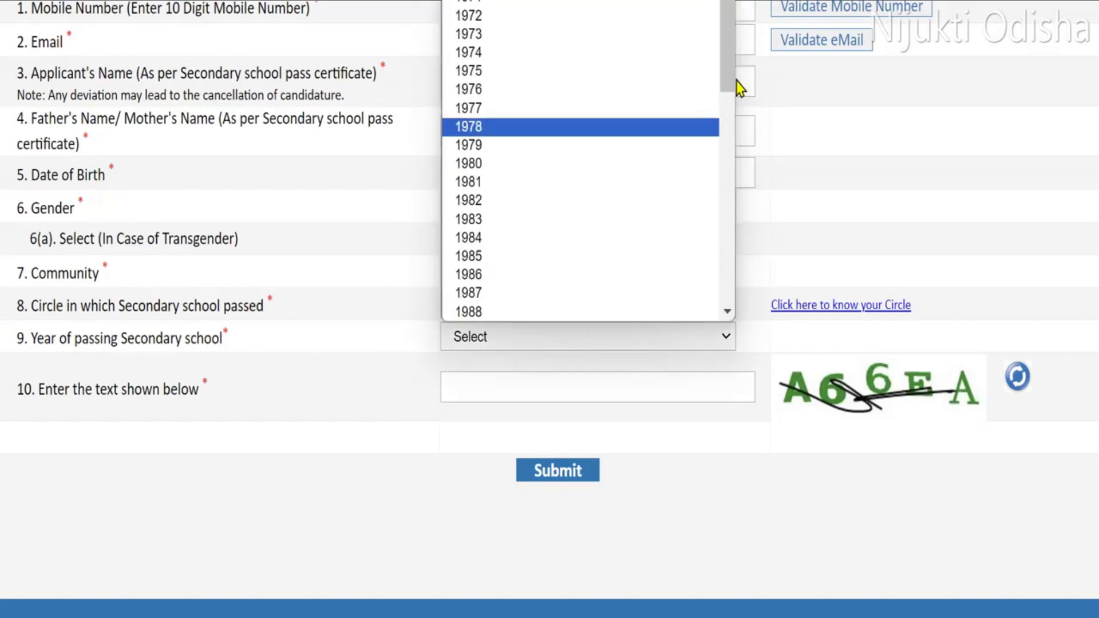
left_click_drag(727, 68, 723, 265)
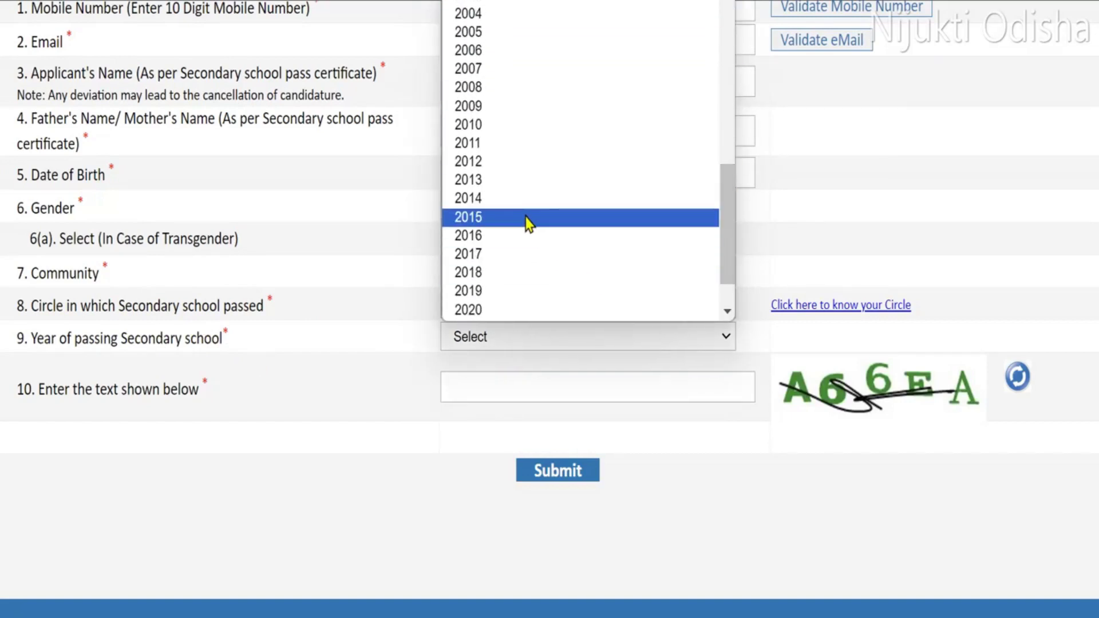
left_click(506, 218)
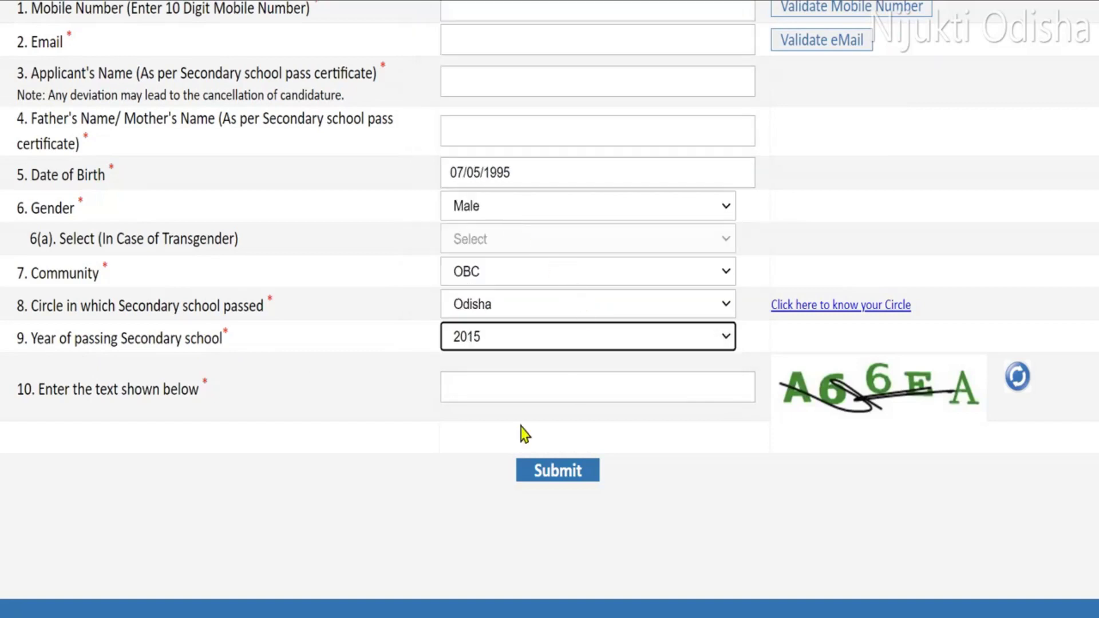
scroll(94, 393, "down", 2)
key("Up")
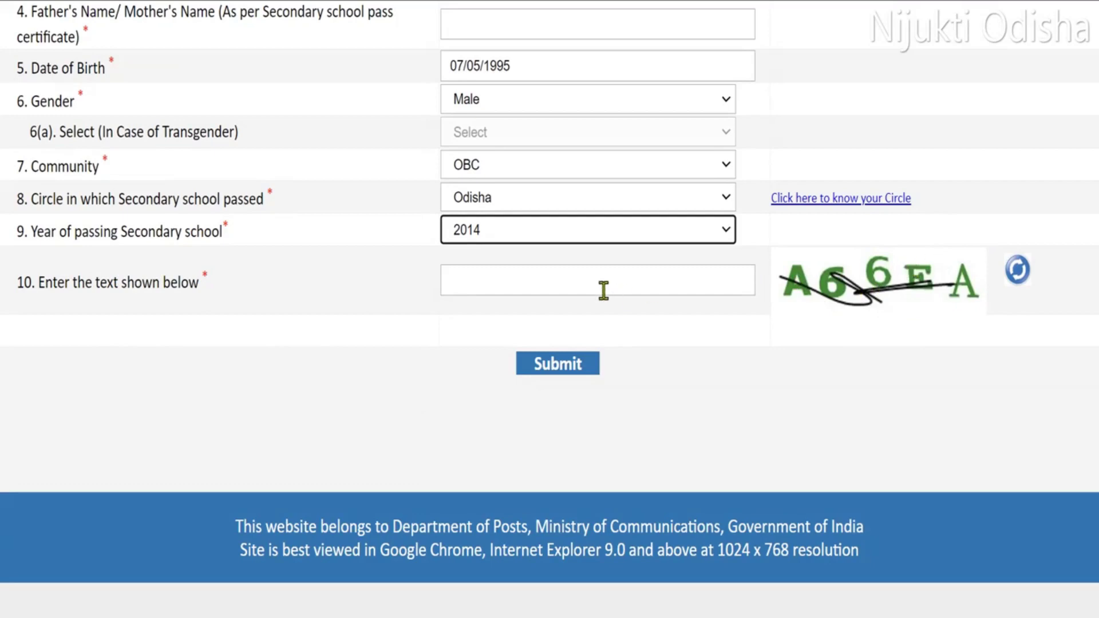
left_click(578, 369)
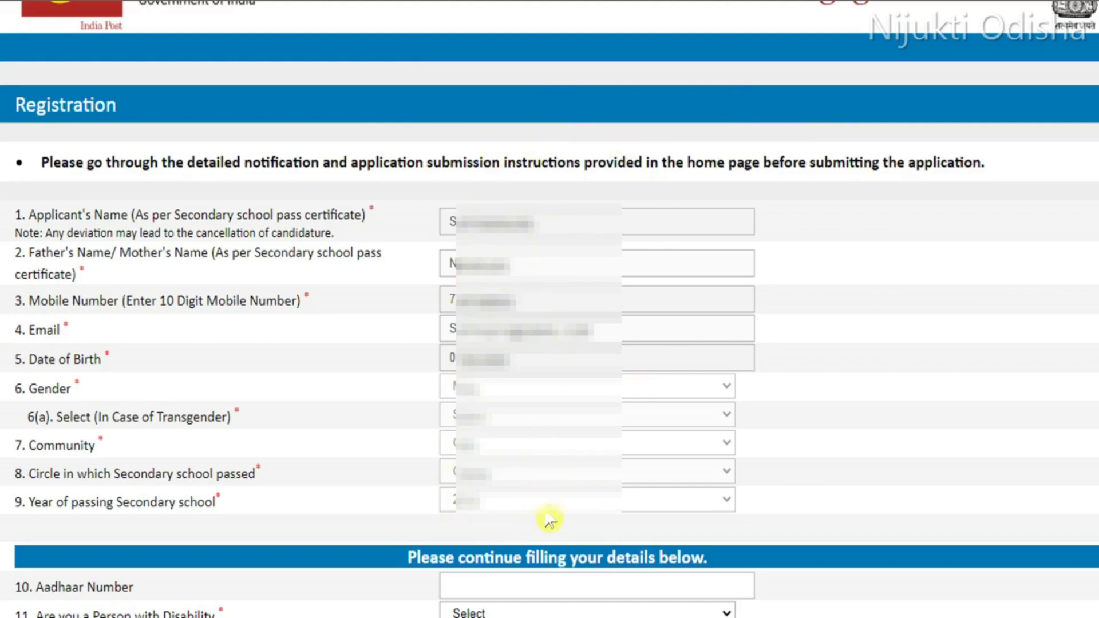
Set the disability status to Yes and the type of disability to Category B, and check the available PWD subcategories.
scroll(587, 508, "down", 5)
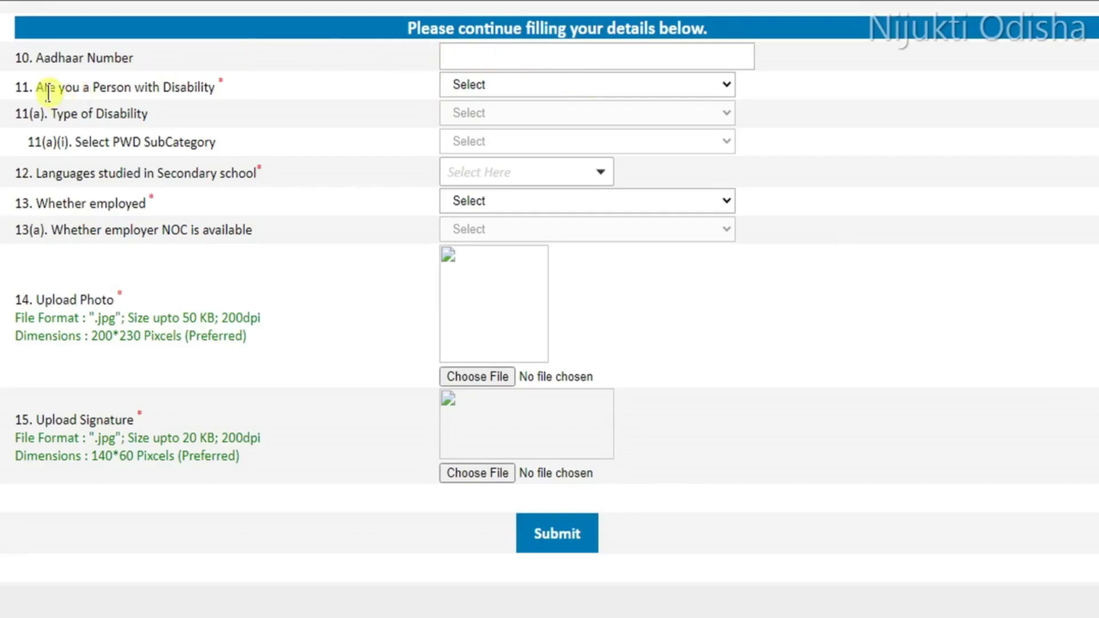
left_click(499, 90)
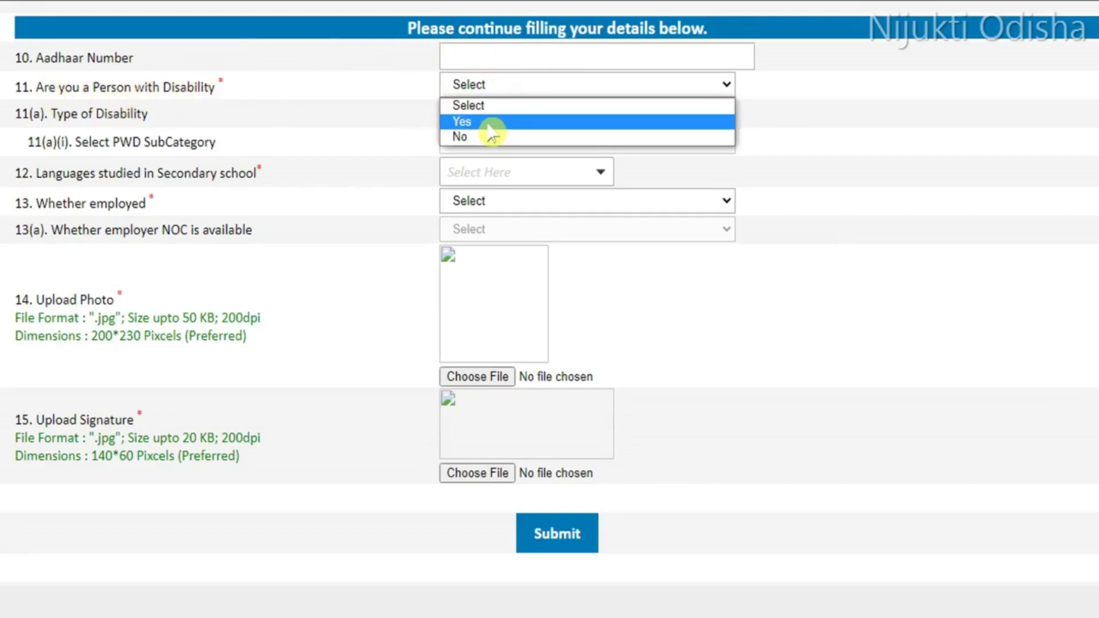
left_click(491, 126)
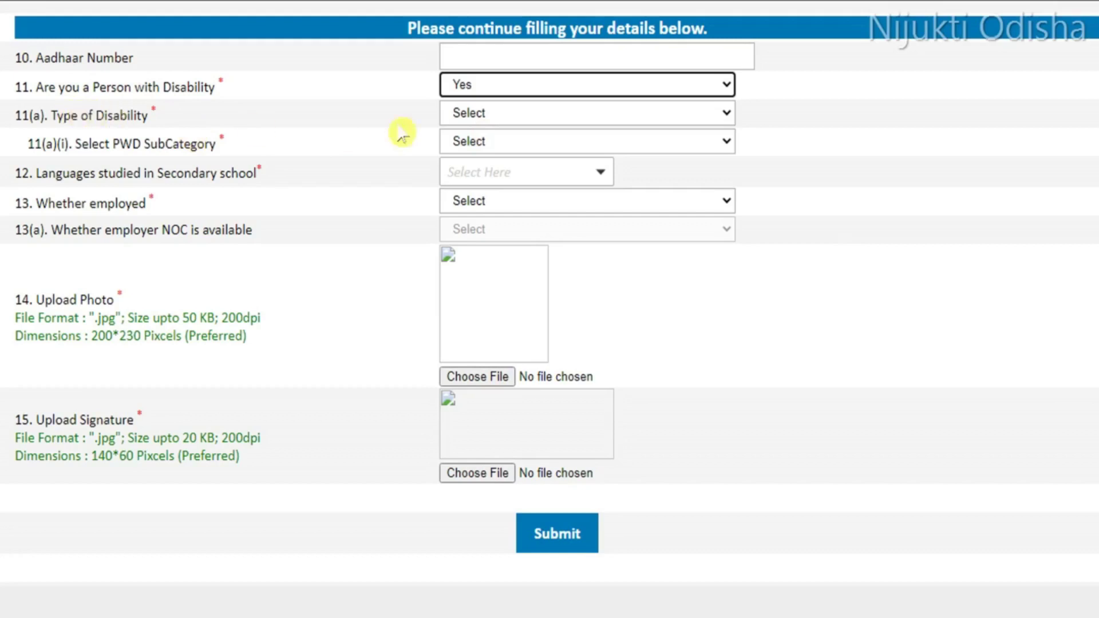
left_click(476, 113)
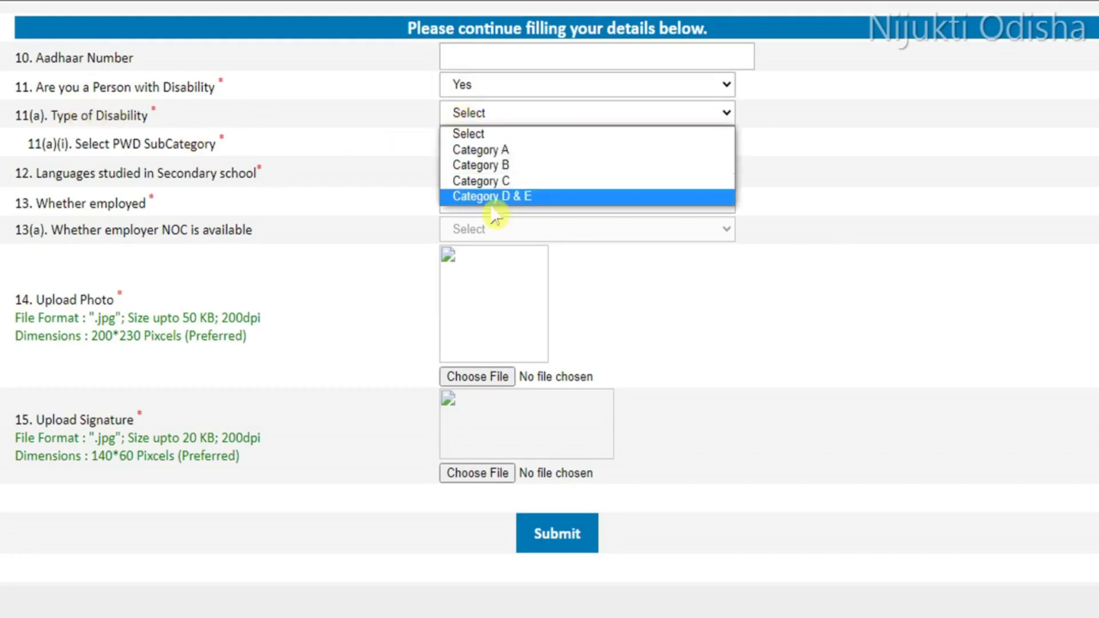
left_click(499, 165)
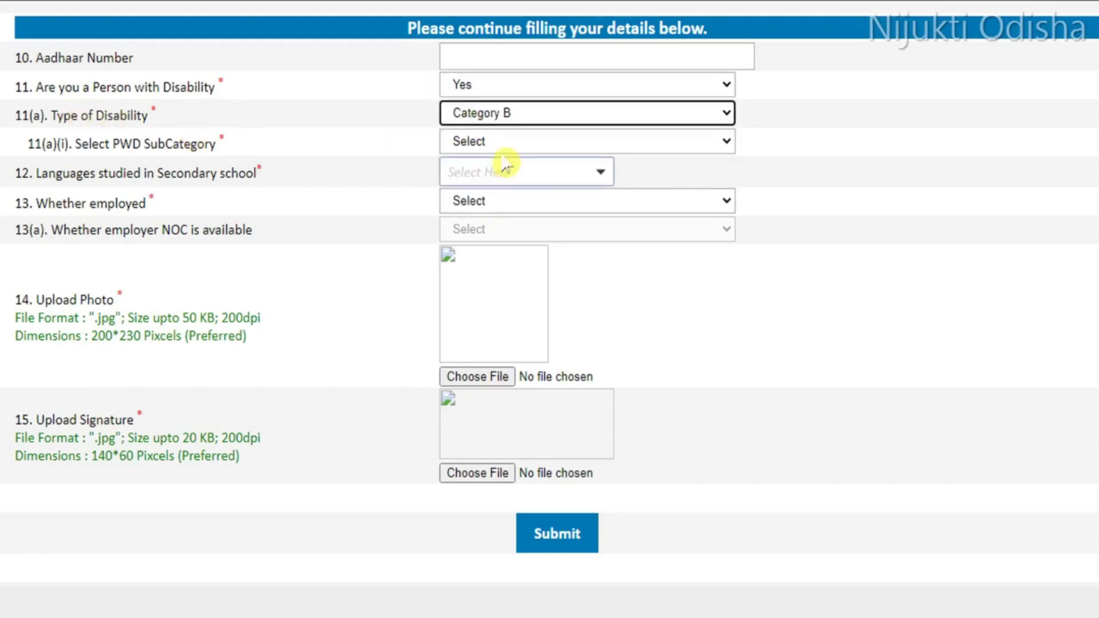
left_click(511, 146)
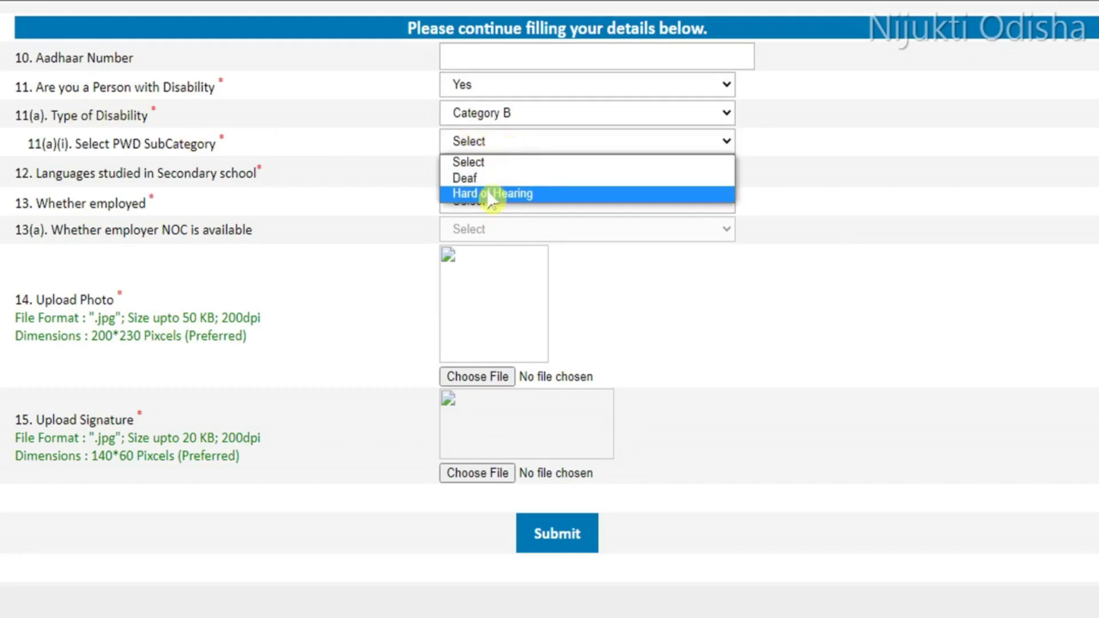
left_click(536, 117)
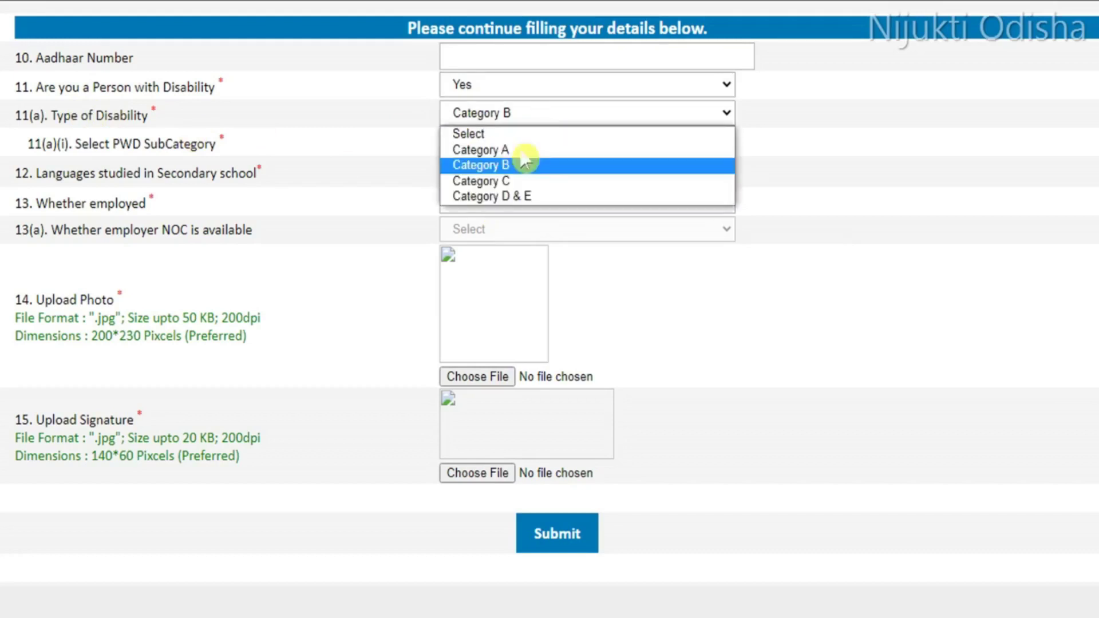
left_click(732, 171)
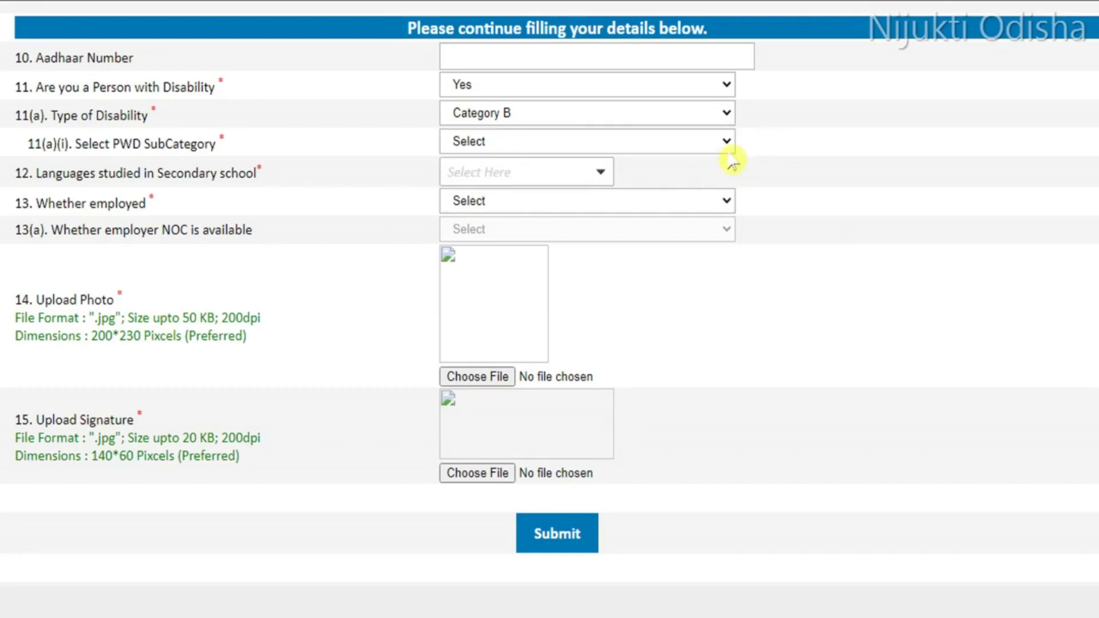
Set the disability status to No and select Oriya as the language studied in secondary school.
left_click(531, 86)
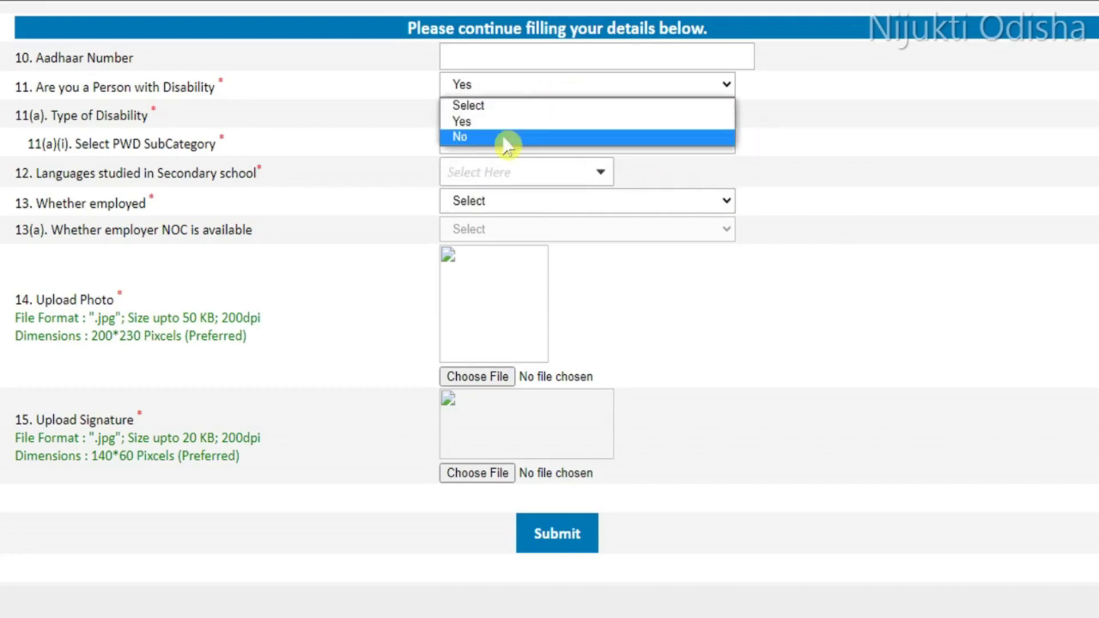
left_click(507, 137)
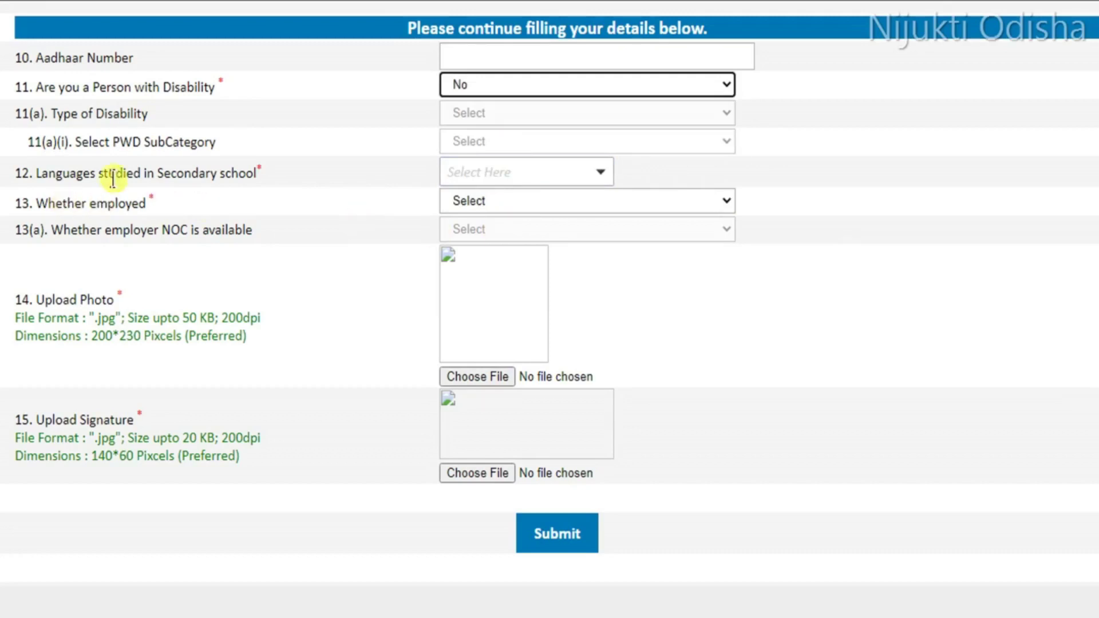
left_click(576, 175)
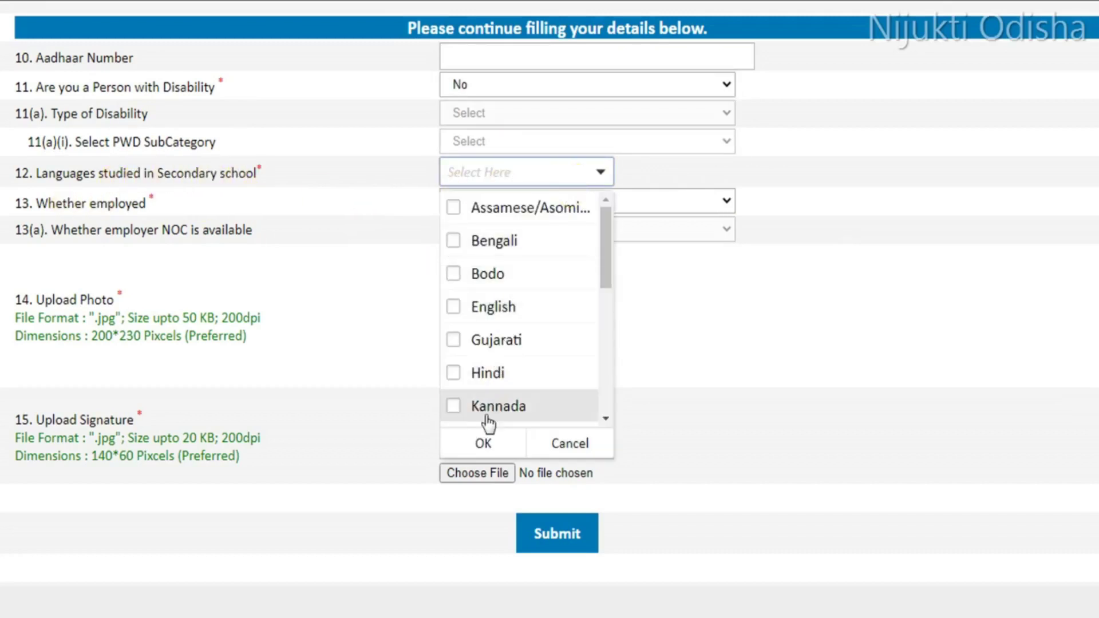
scroll(500, 298, "down", 5)
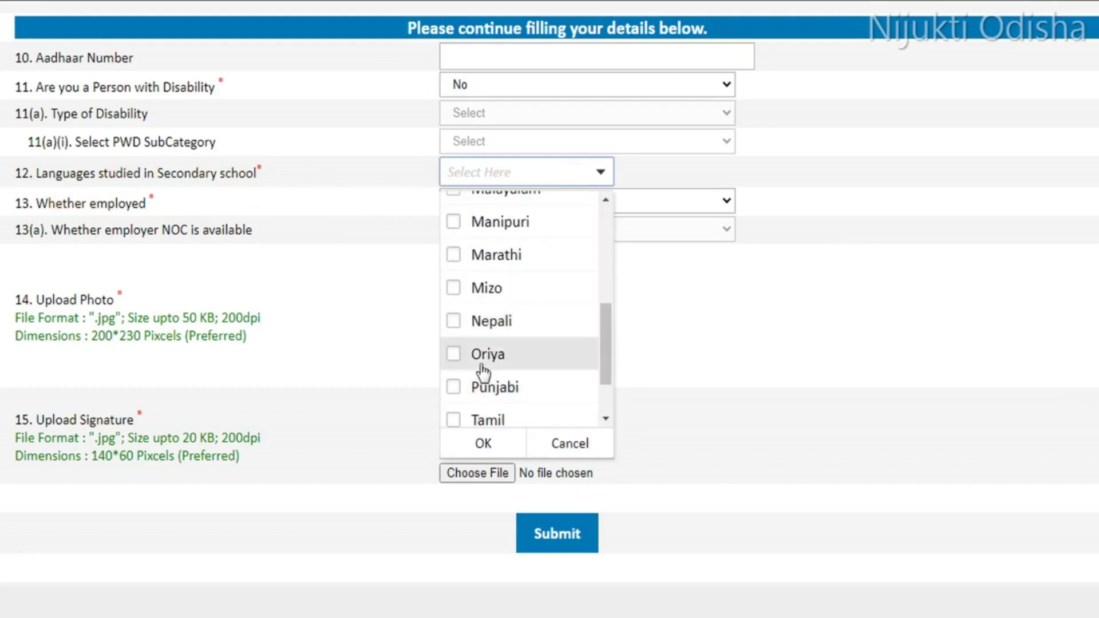
scroll(503, 380, "down", 2)
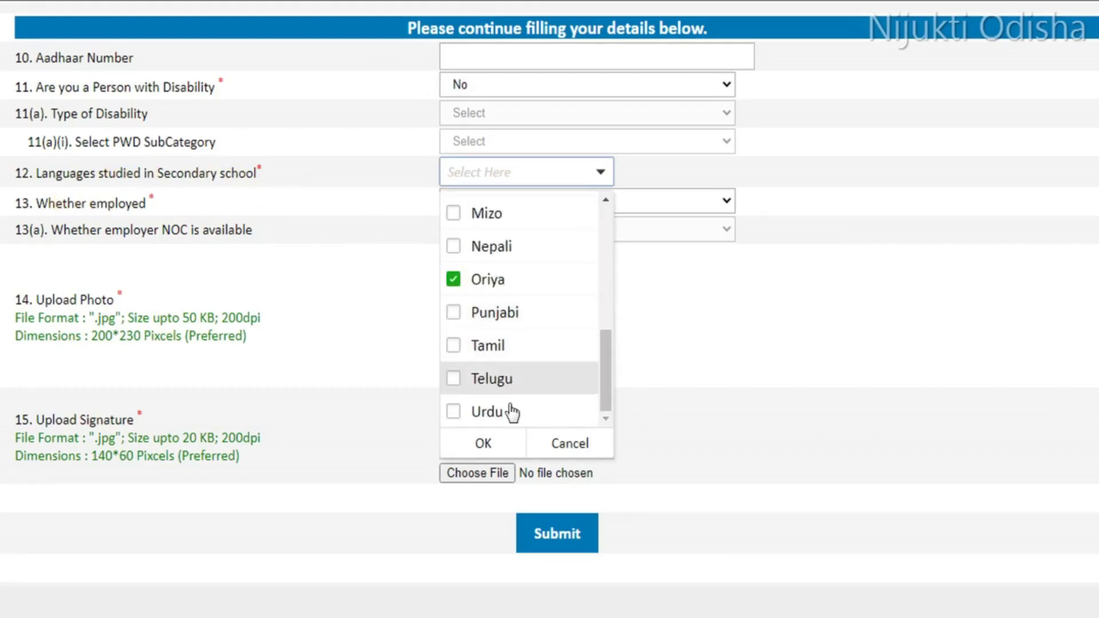
left_click(487, 443)
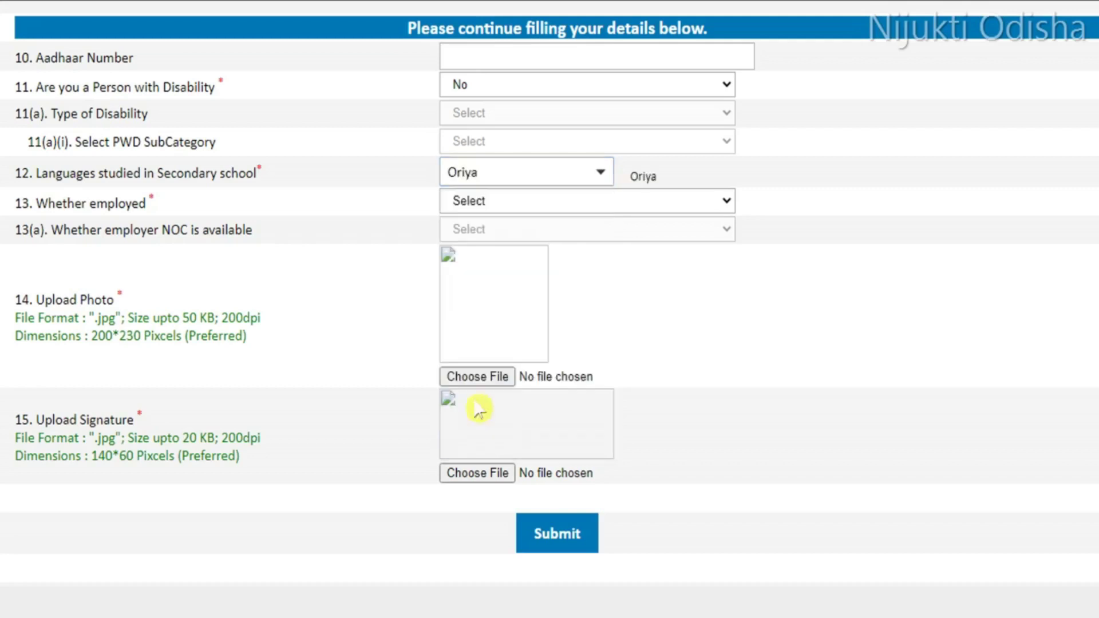
Set the employment status to Yes and check the options for employer NOC availability.
left_click(574, 204)
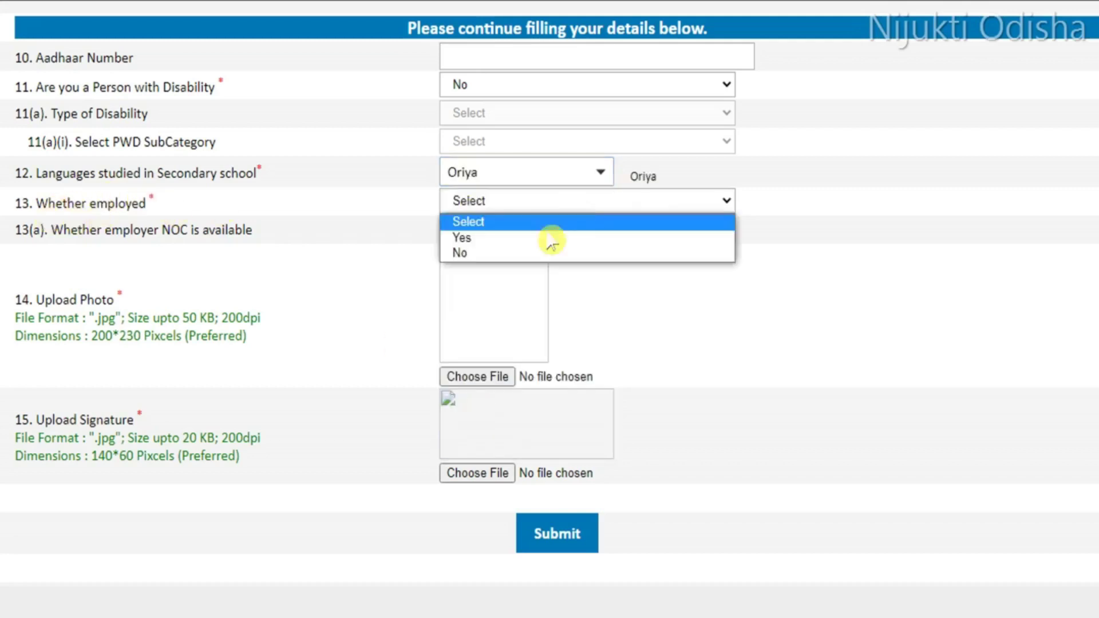
left_click(477, 239)
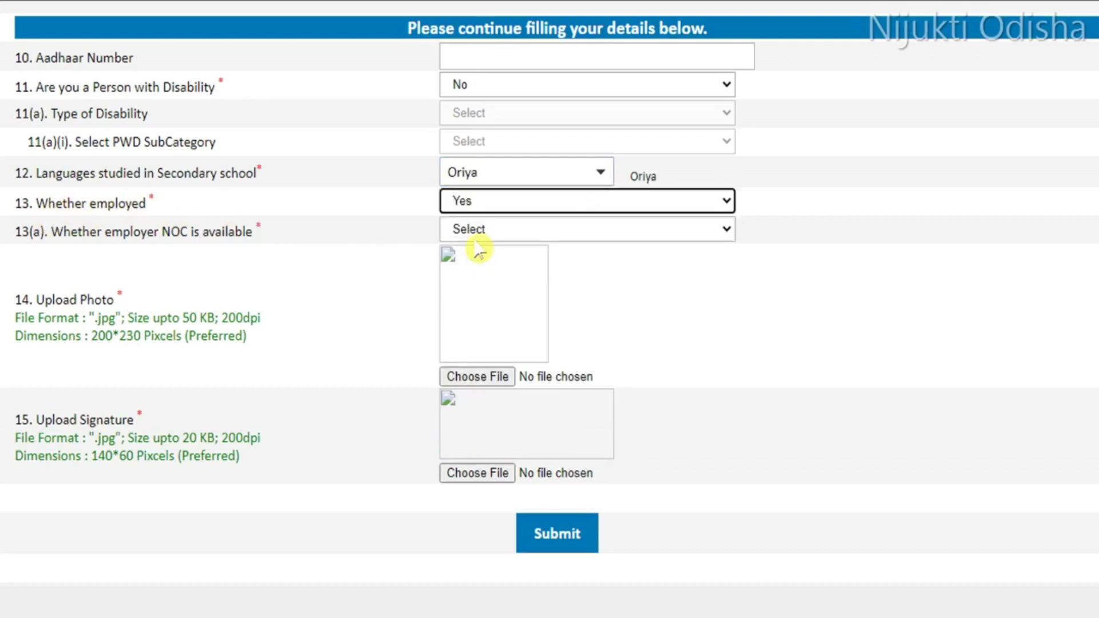
left_click(535, 229)
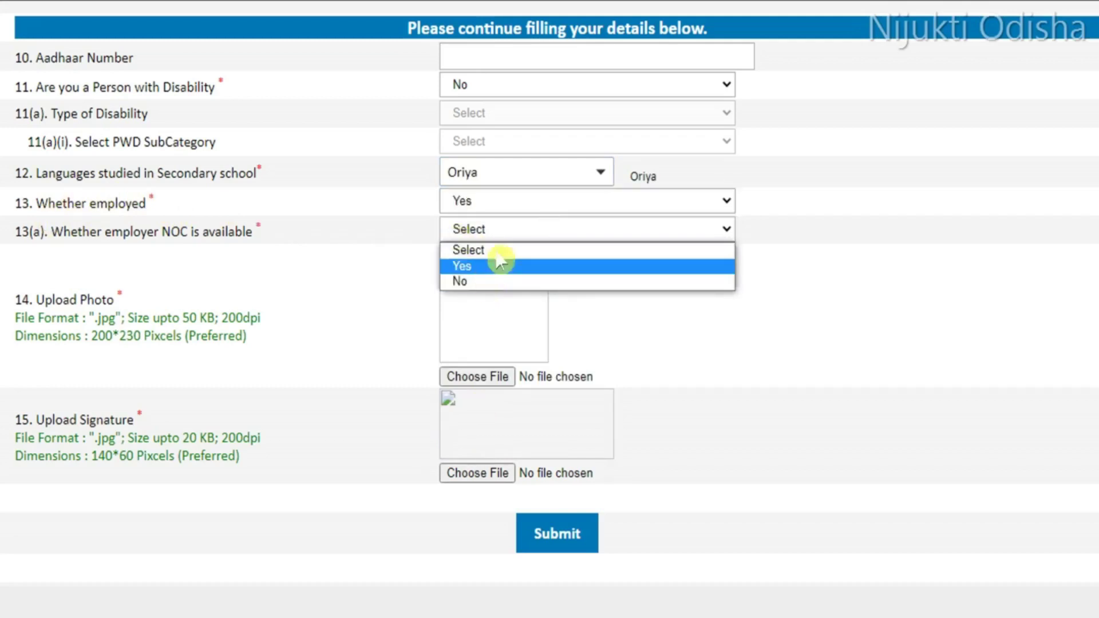
Set the employment status to No and submit the registration form, continuing to the application stage.
left_click(543, 212)
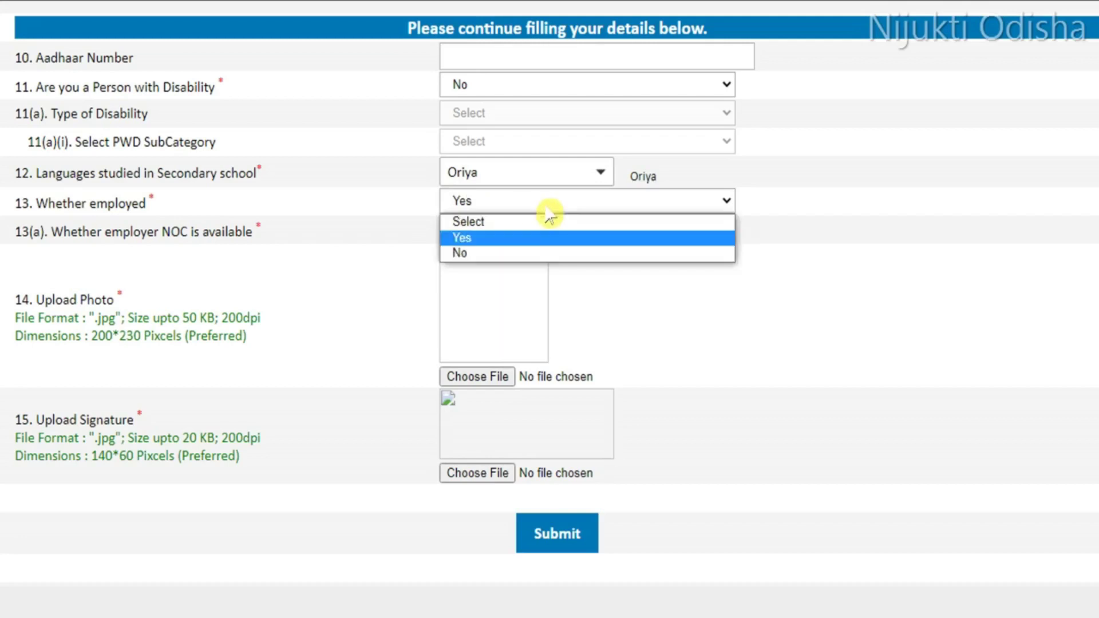
left_click(497, 257)
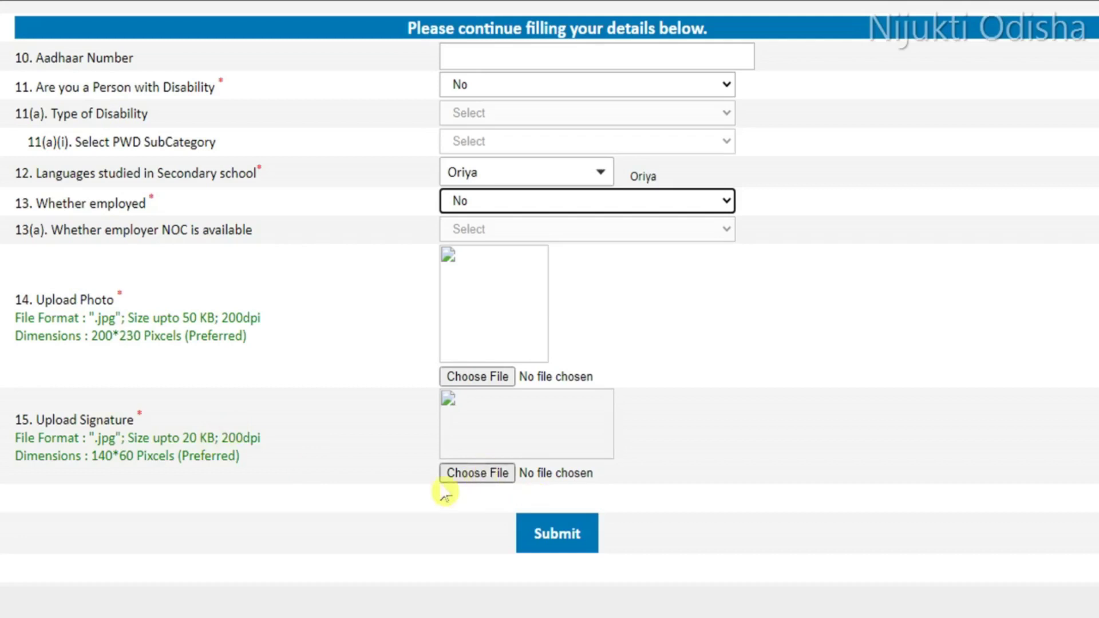
left_click(587, 535)
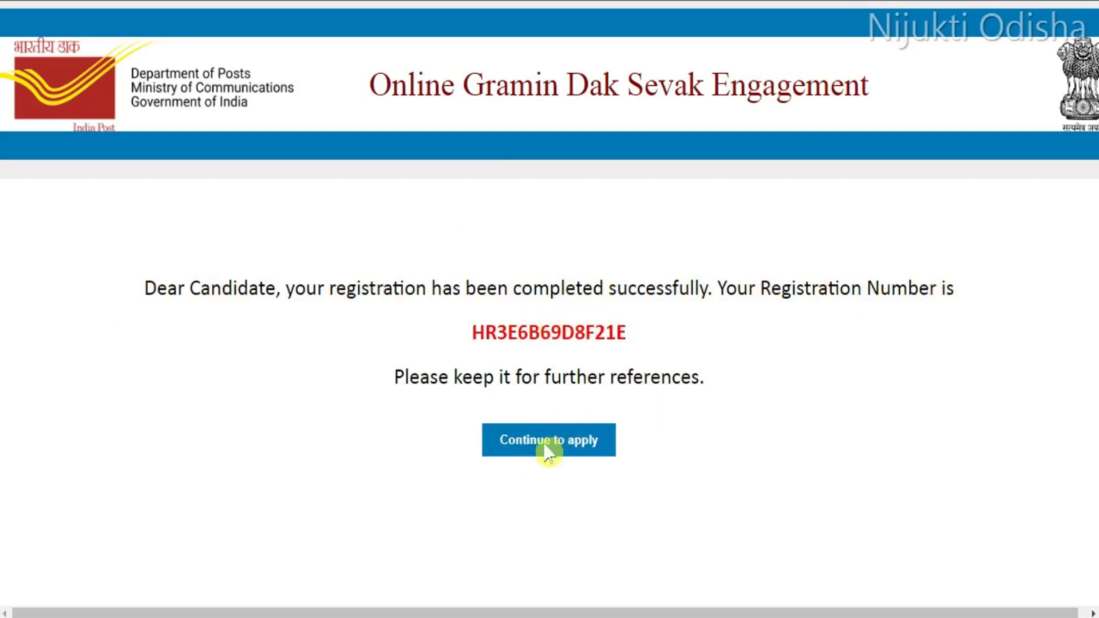
left_click(584, 441)
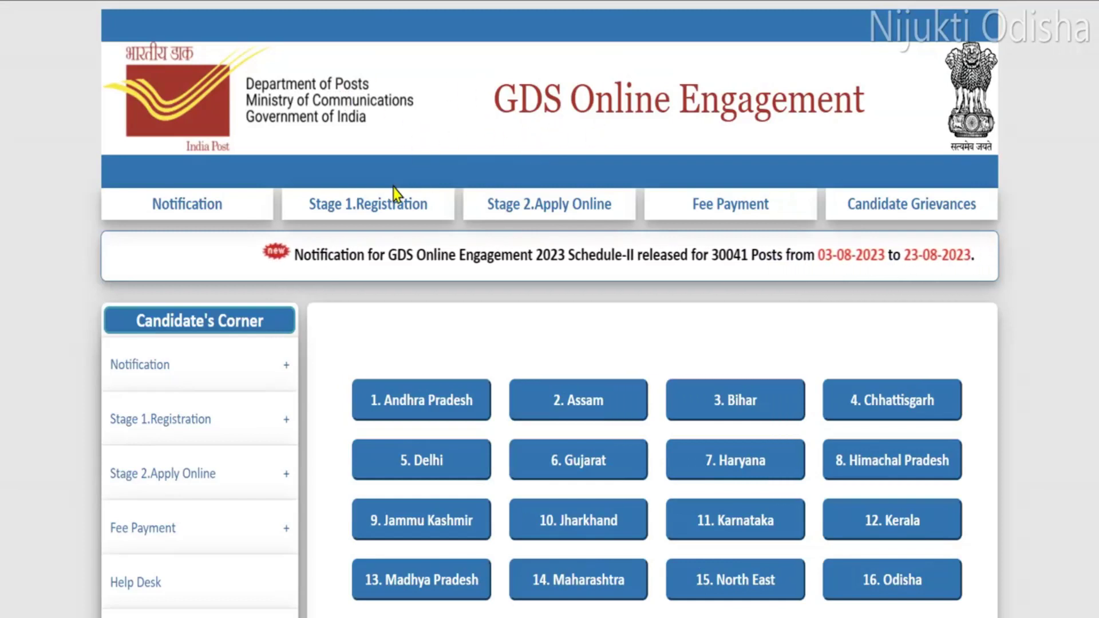
Open the Forgot Registration option of Stage 1 for recovering a registration number.
mouse_move(526, 195)
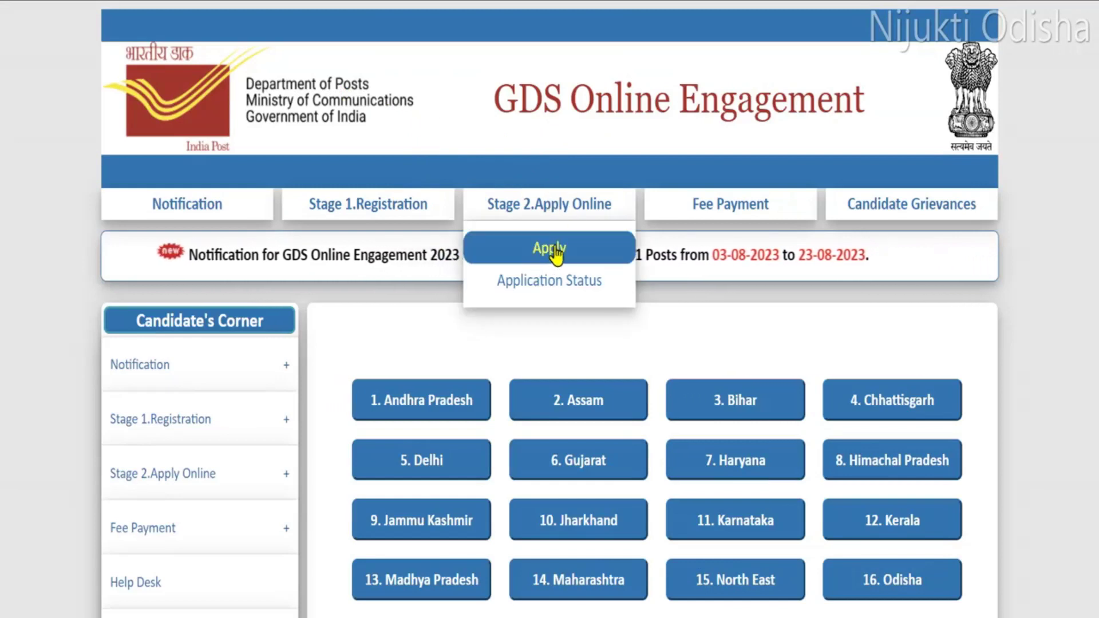
mouse_move(359, 210)
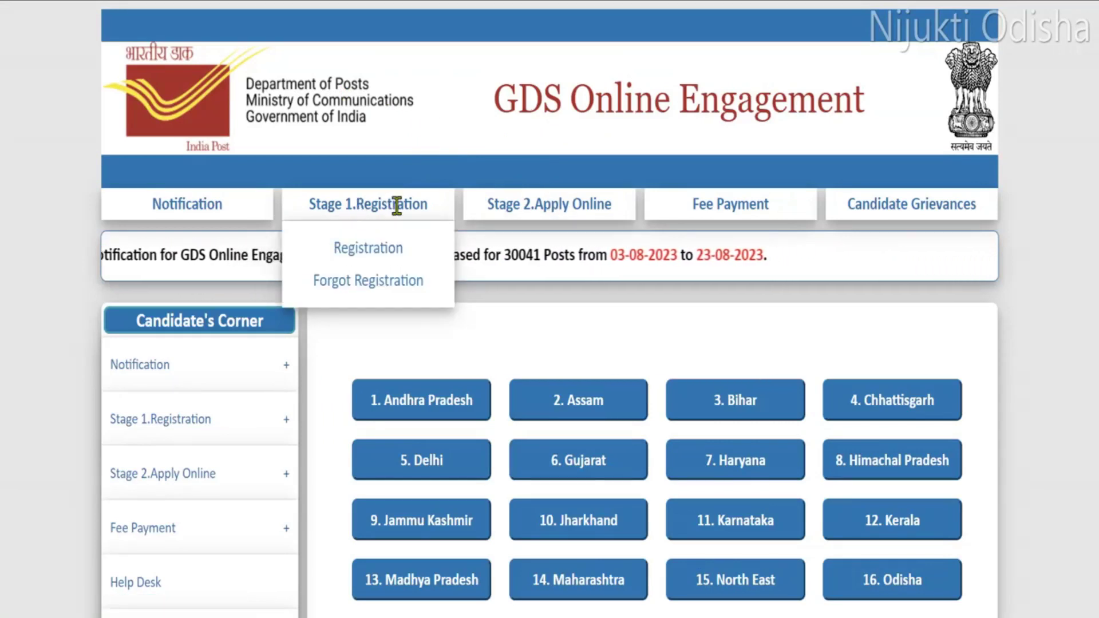
left_click(395, 281)
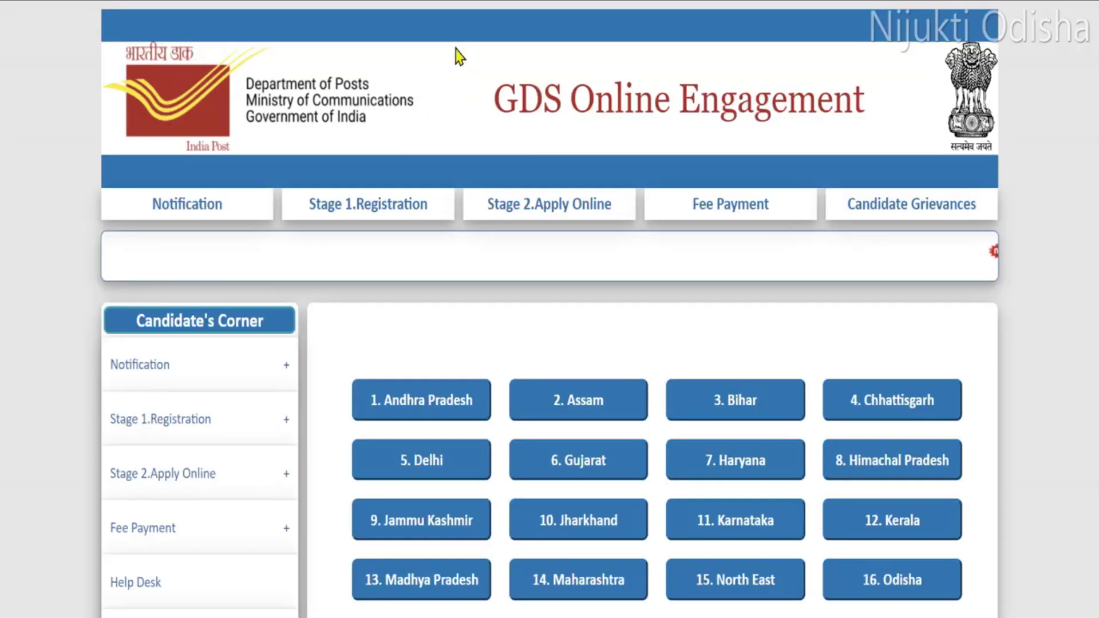
Open the Stage 2 online application form and choose Odisha as the circle applying for in the verification details.
mouse_move(550, 212)
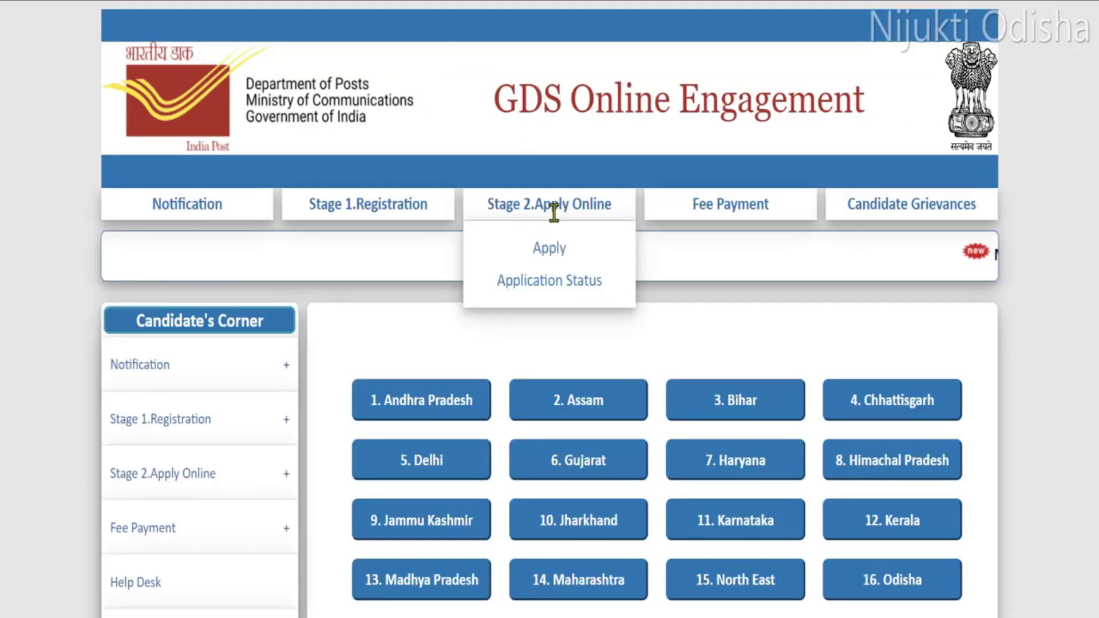
left_click(555, 249)
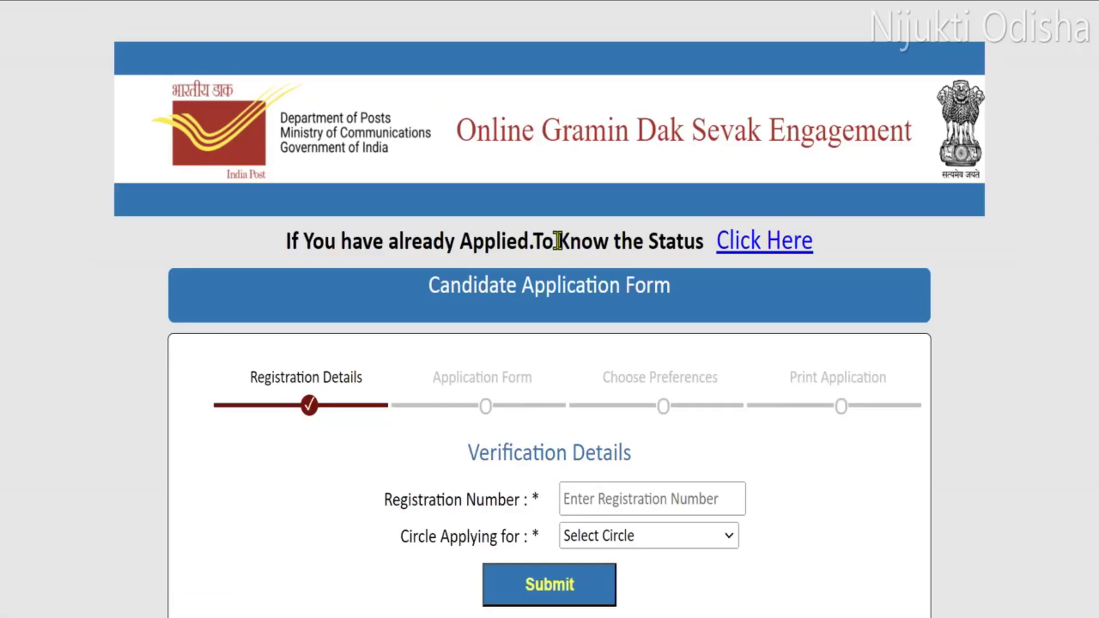
scroll(599, 335, "down", 2)
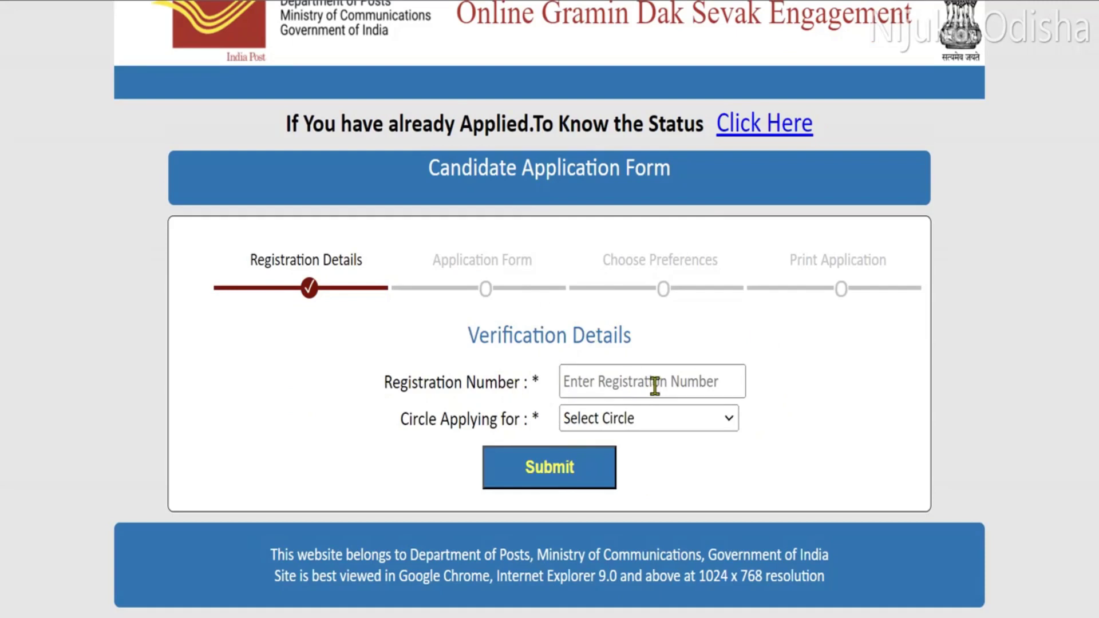
left_click(722, 420)
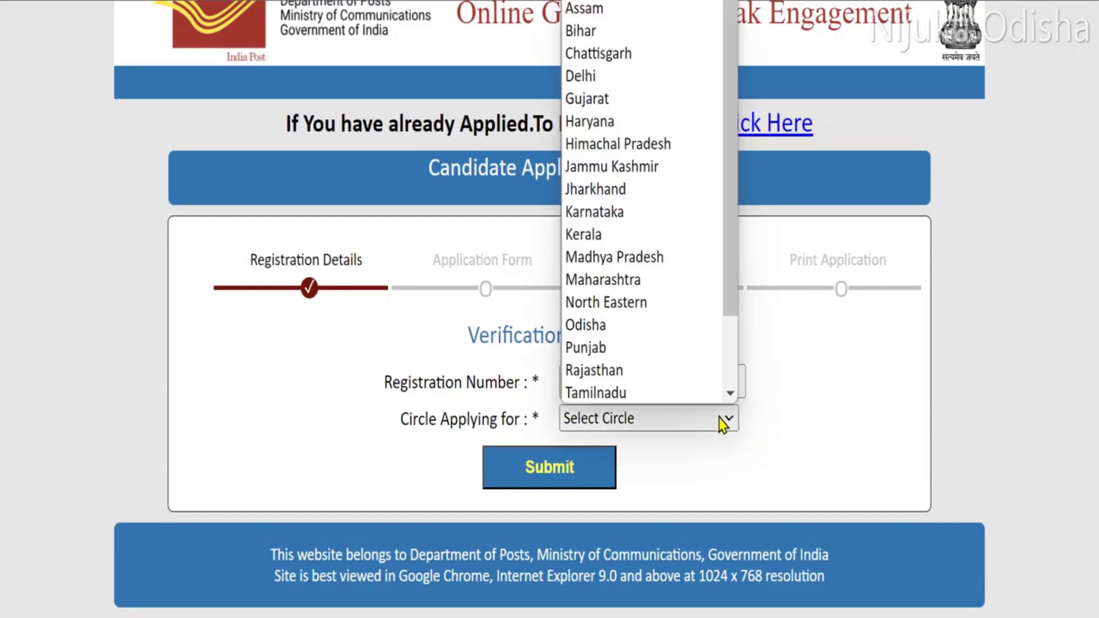
left_click(631, 331)
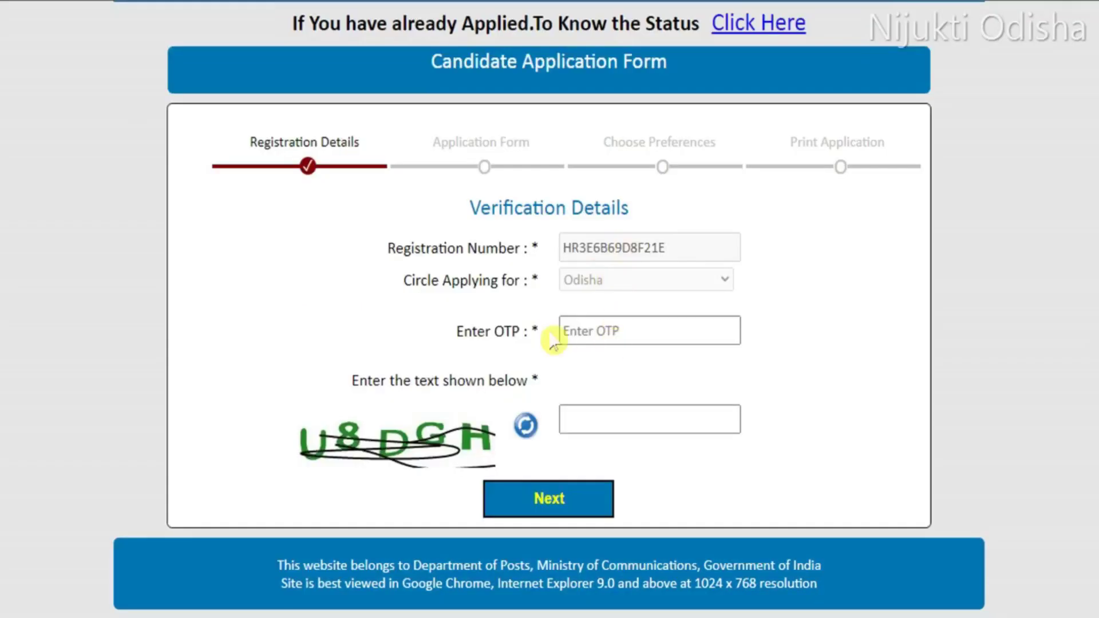
Enter the OTP in the verification details of the candidate application form.
left_click(572, 333)
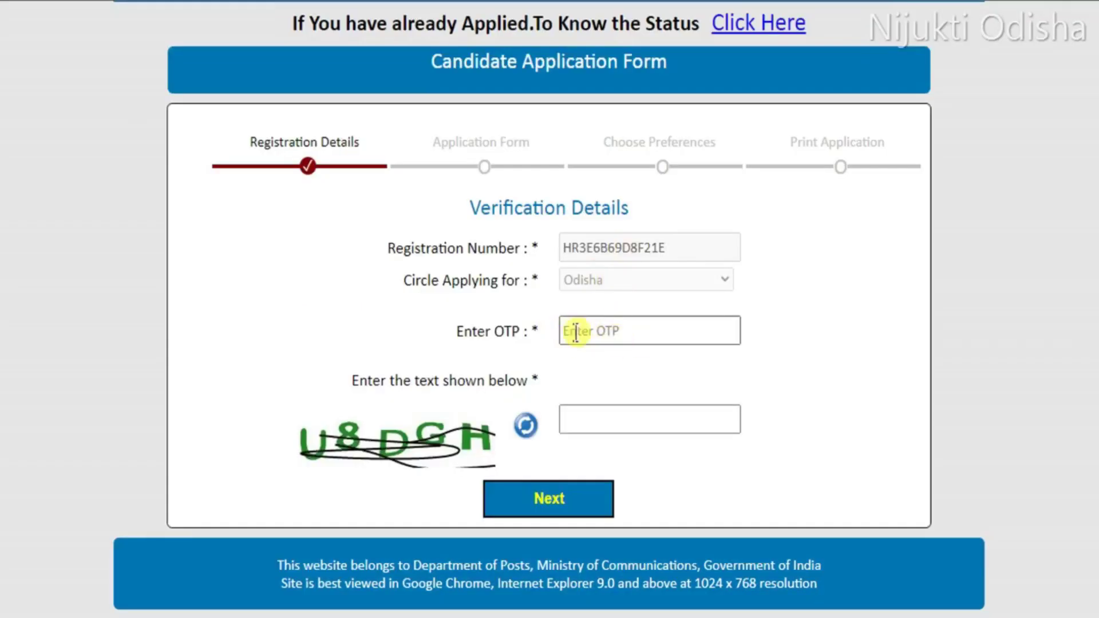